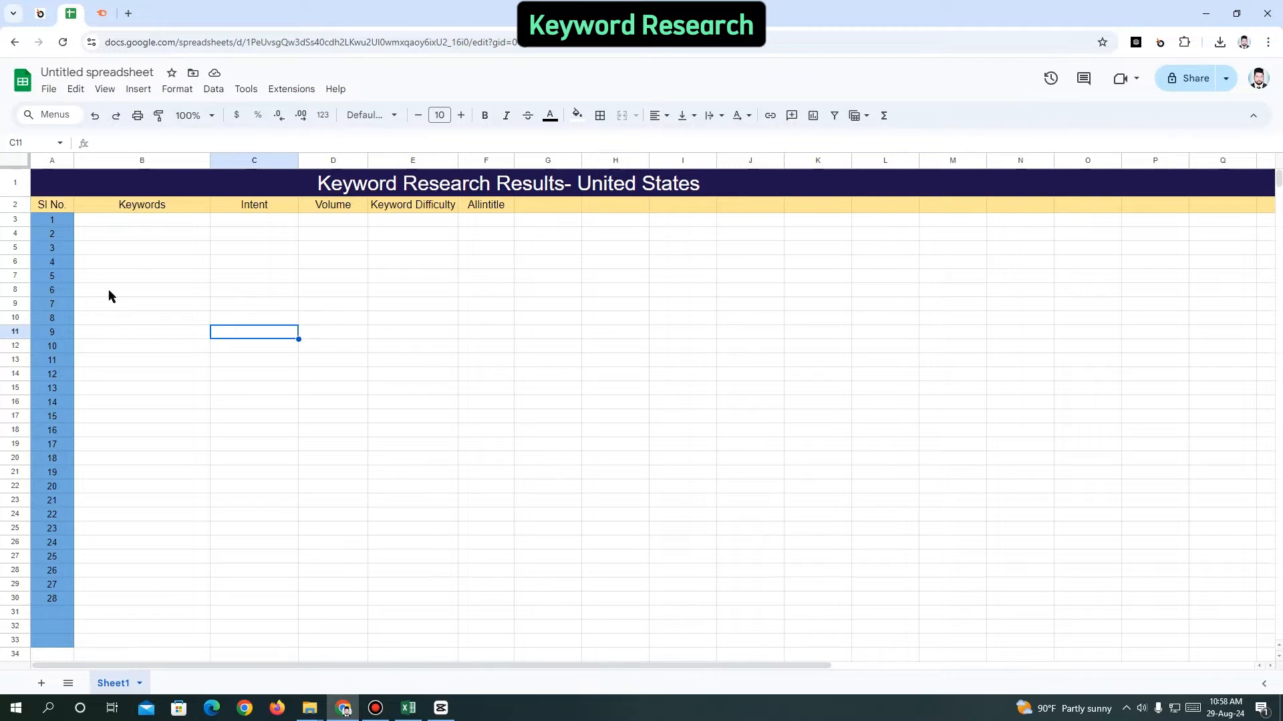
# Review the Sl No., Keywords, Intent, Volume, Keyword Difficulty and Allintitle columns of the keyword research sheet.
pyautogui.click(164, 290)
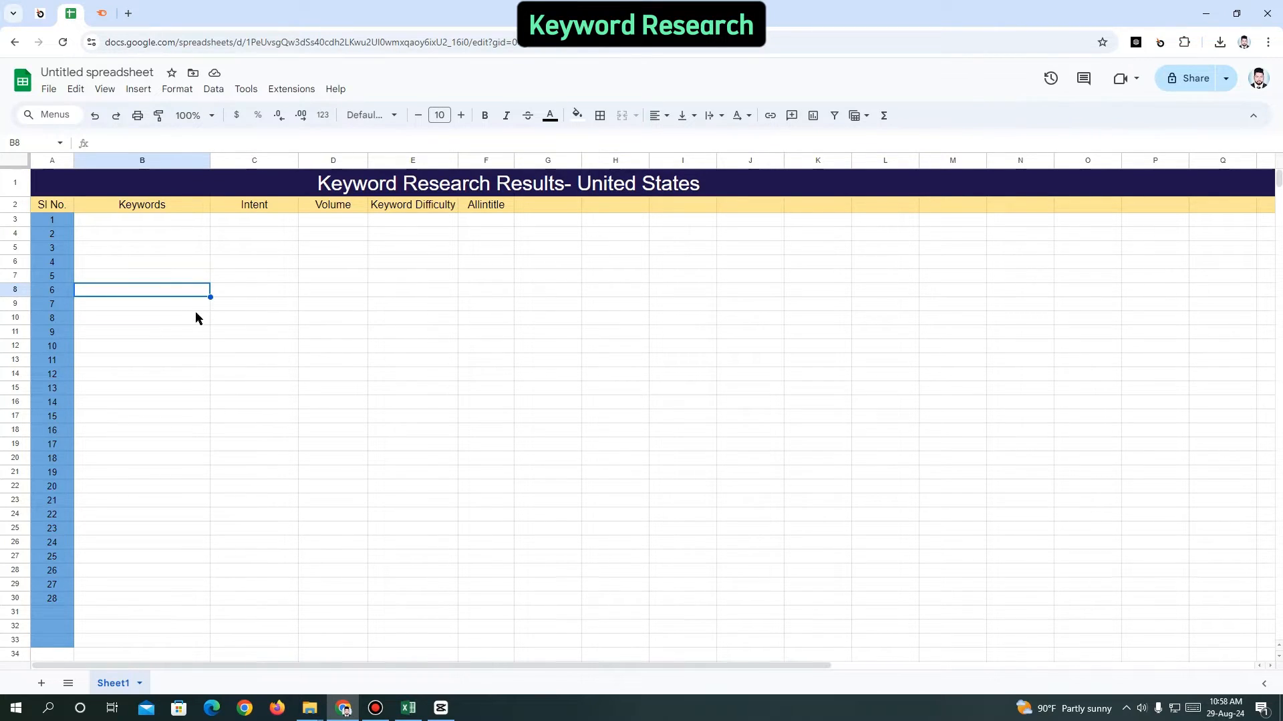
pyautogui.click(59, 209)
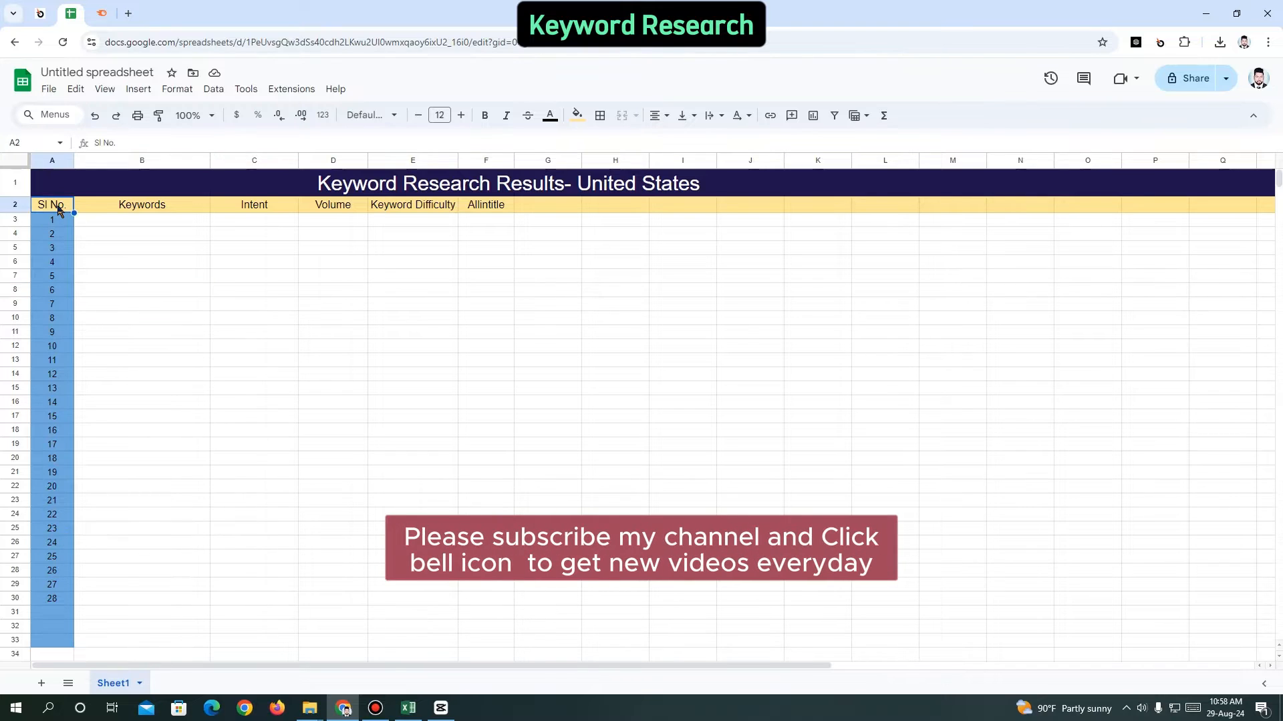
pyautogui.click(184, 206)
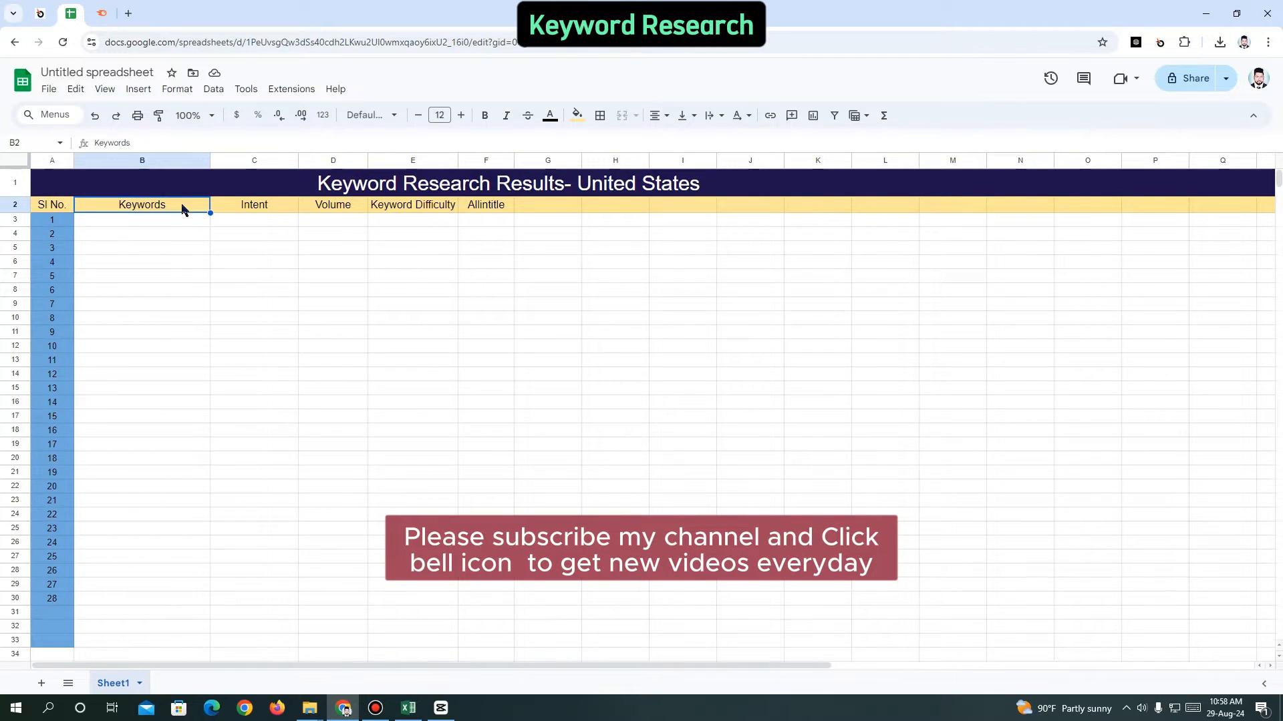
pyautogui.click(259, 212)
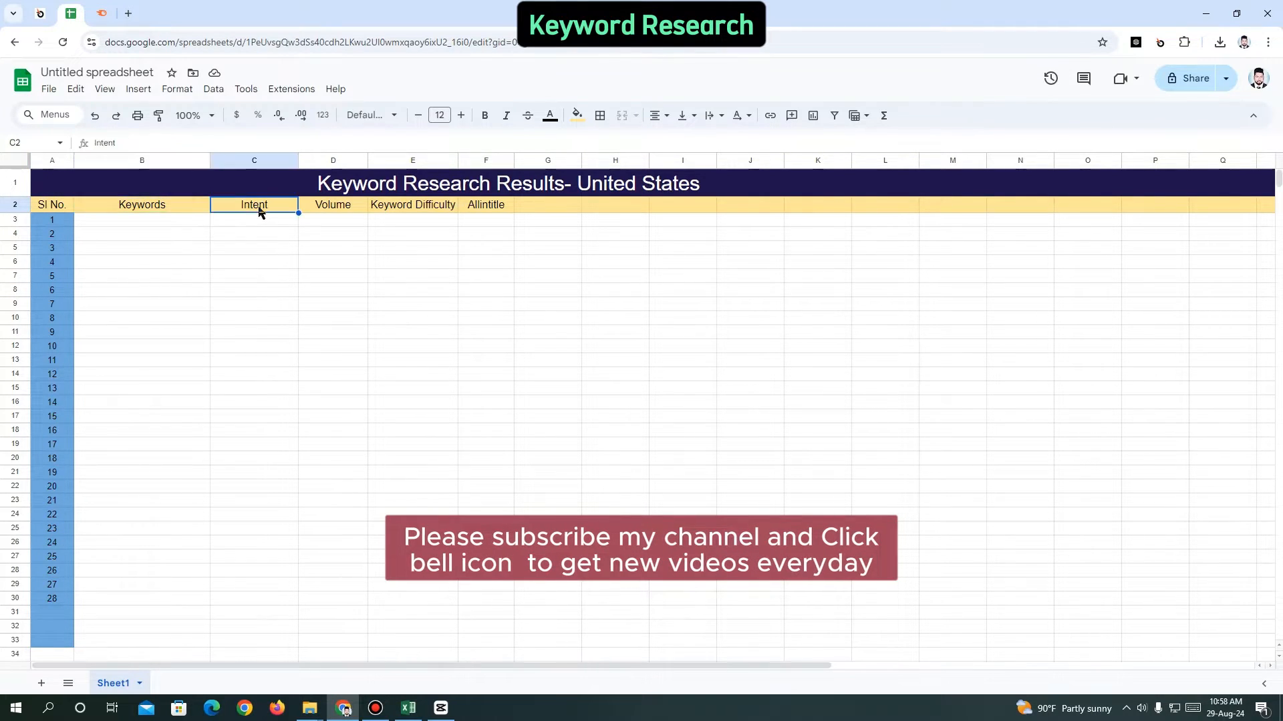
pyautogui.click(330, 211)
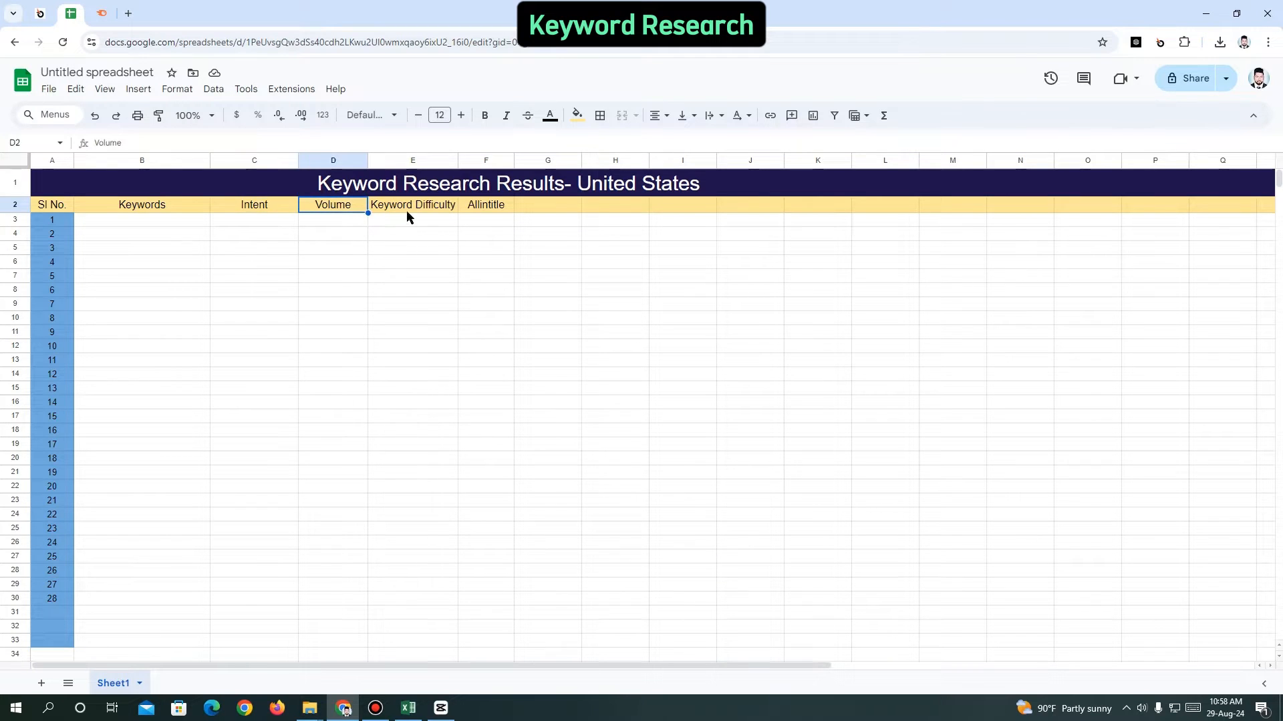
pyautogui.click(390, 210)
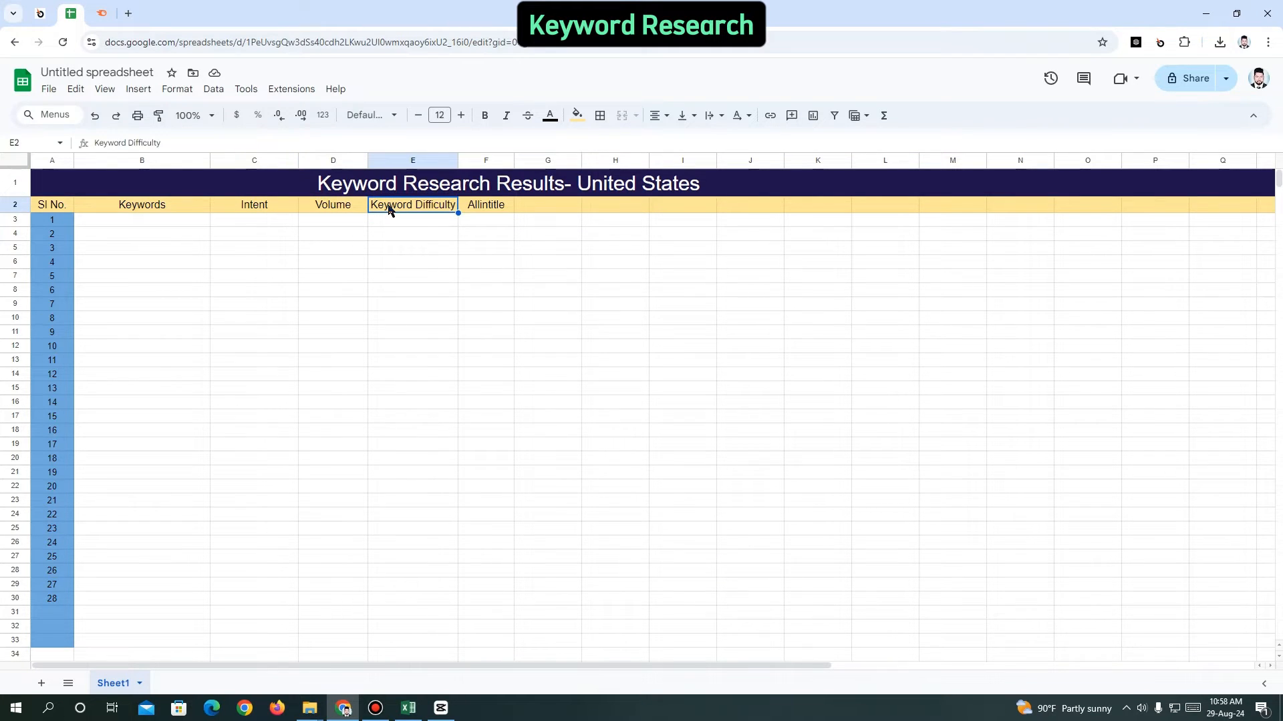
pyautogui.click(439, 276)
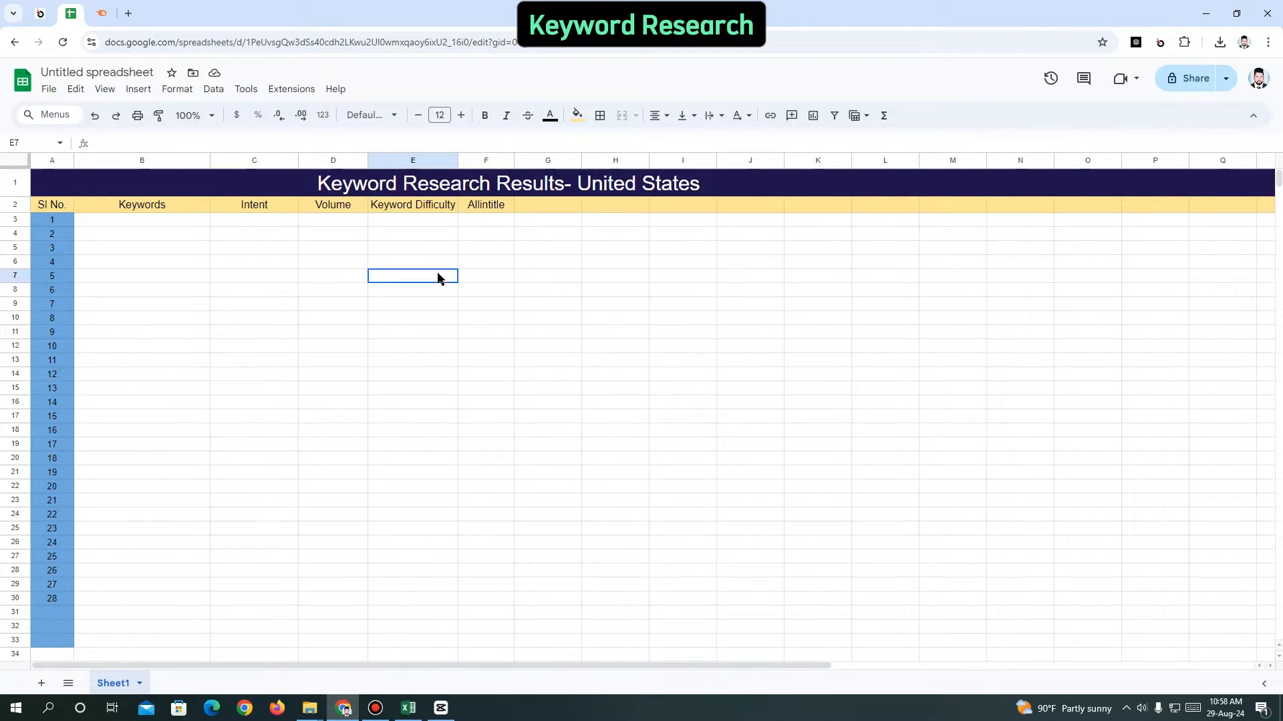
pyautogui.click(506, 289)
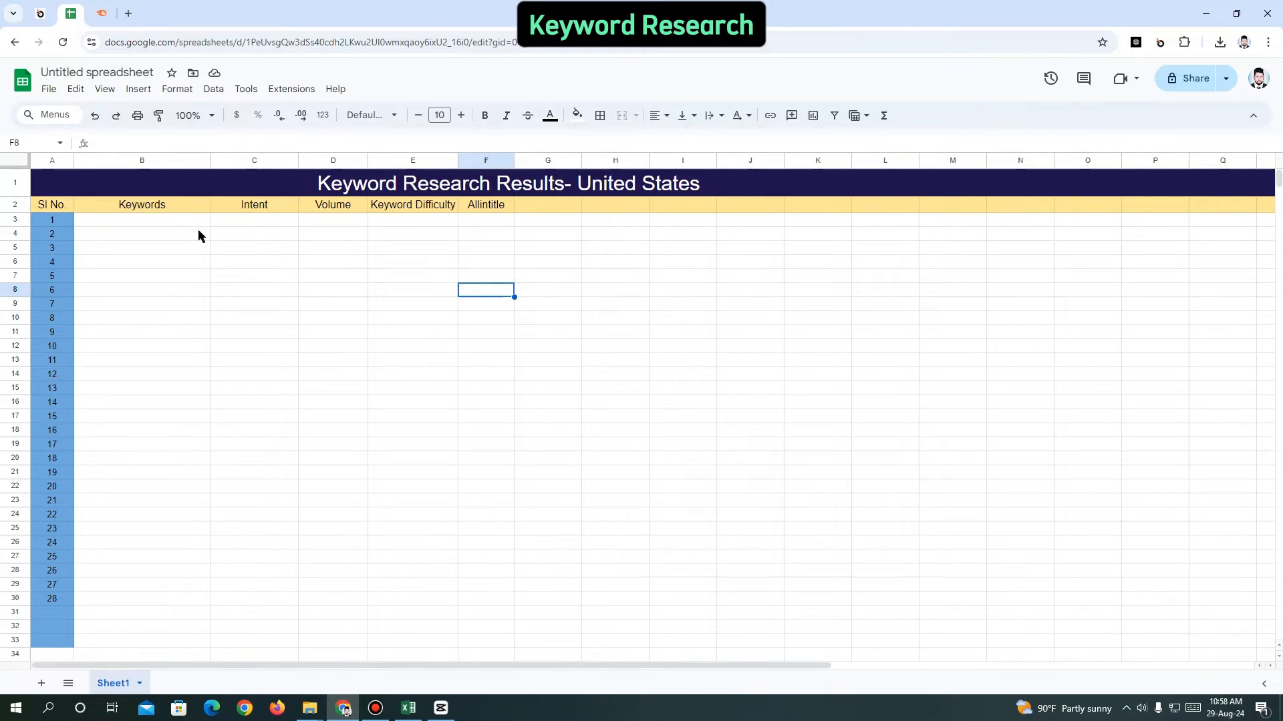
pyautogui.click(242, 251)
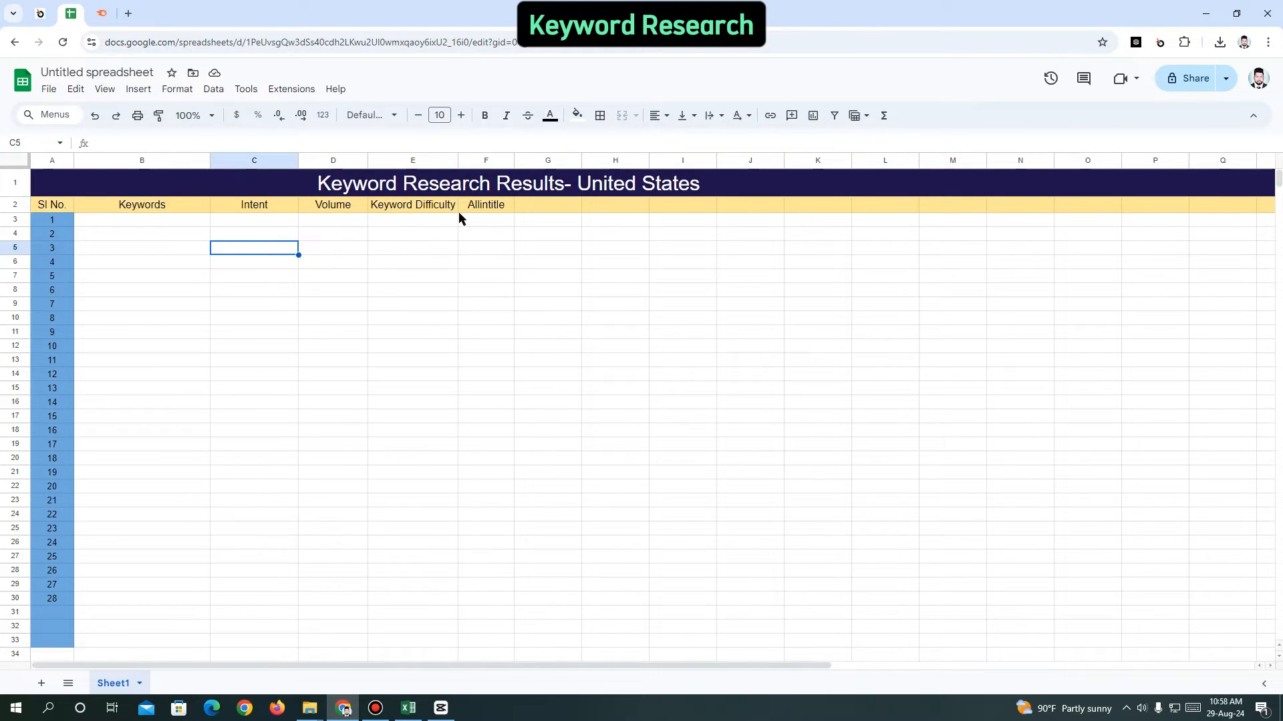
# Check the sheet's merged title row, including the target country named in it.
pyautogui.click(424, 234)
pyautogui.click(364, 194)
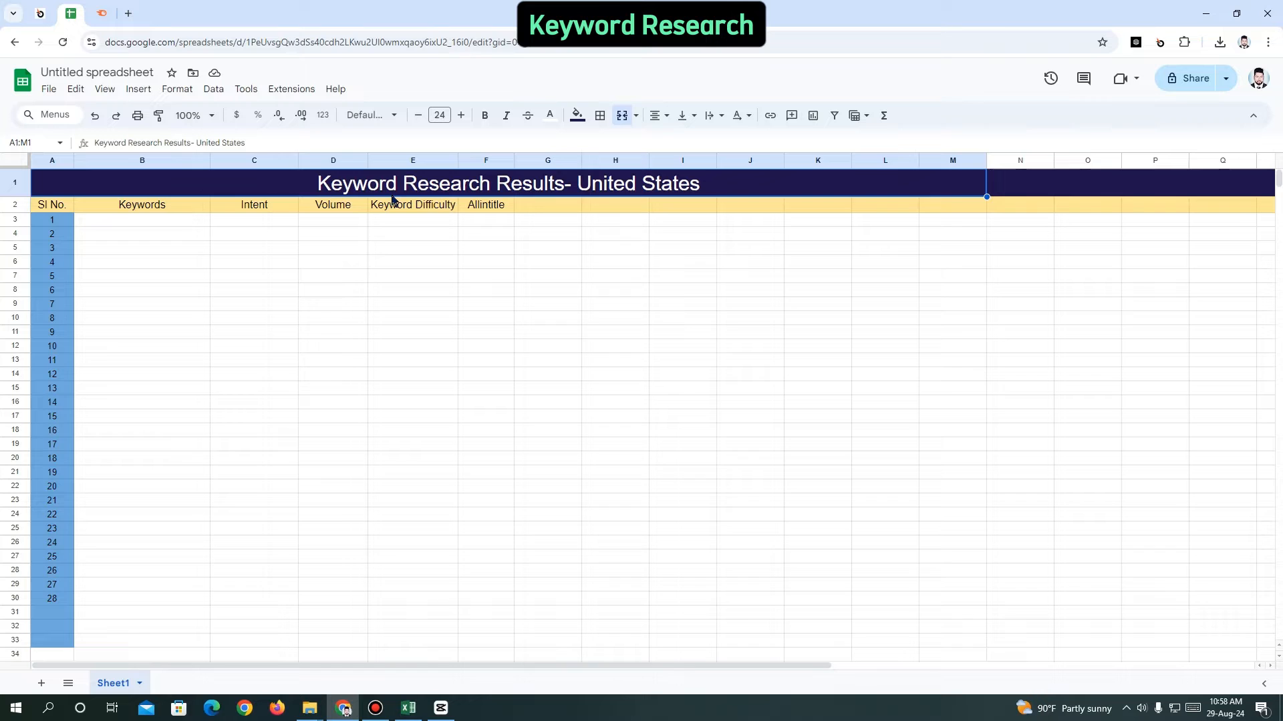
pyautogui.click(412, 265)
pyautogui.click(364, 191)
pyautogui.click(576, 262)
pyautogui.click(606, 194)
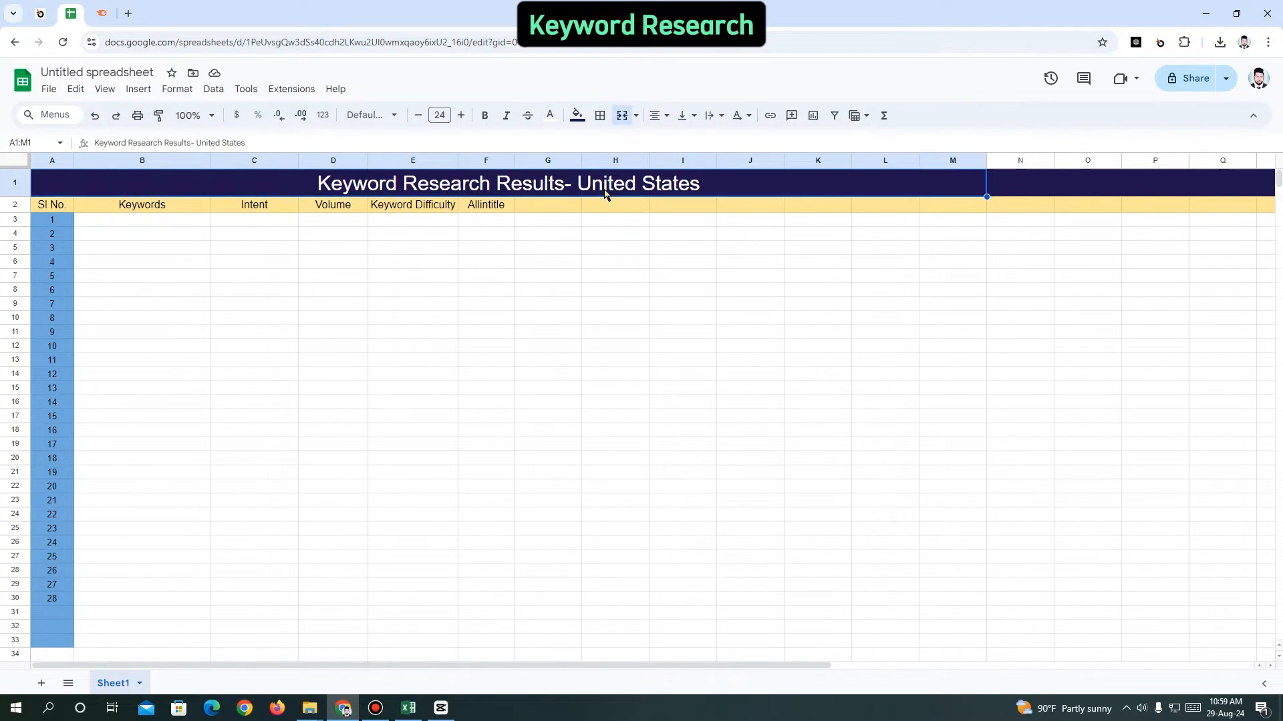
pyautogui.click(550, 307)
pyautogui.click(270, 290)
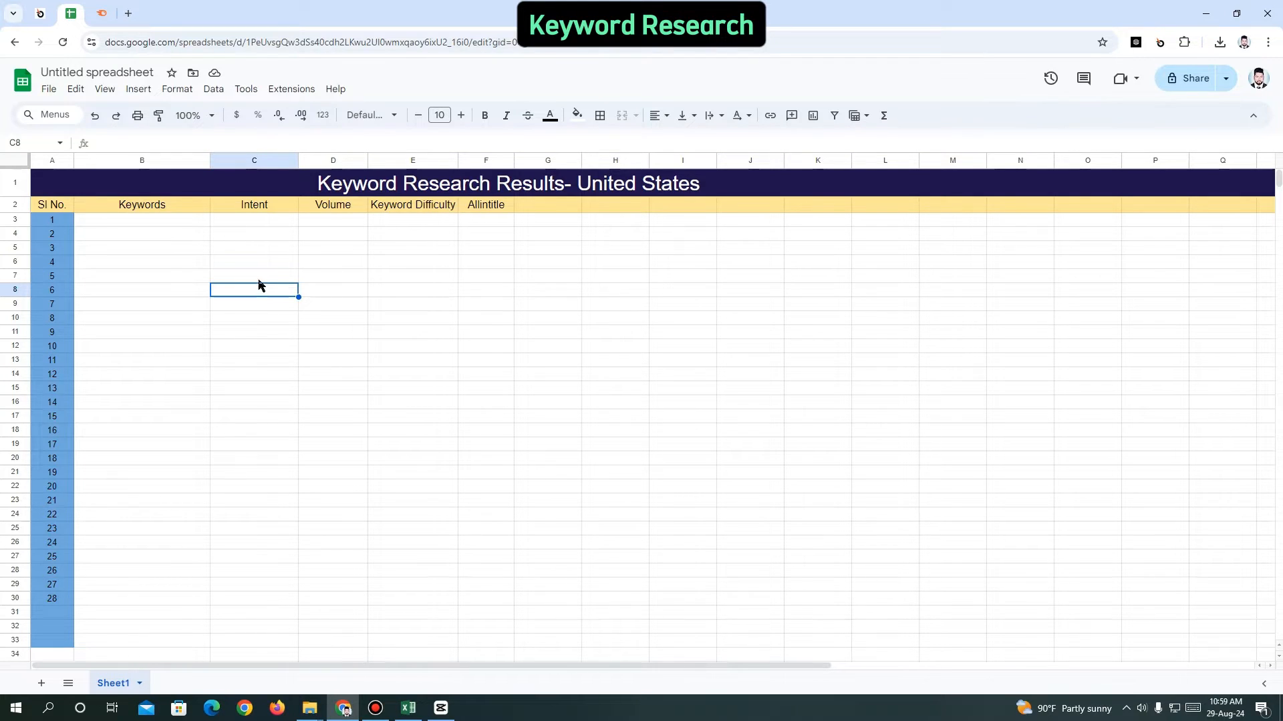
pyautogui.press('Down')
pyautogui.press('Down')
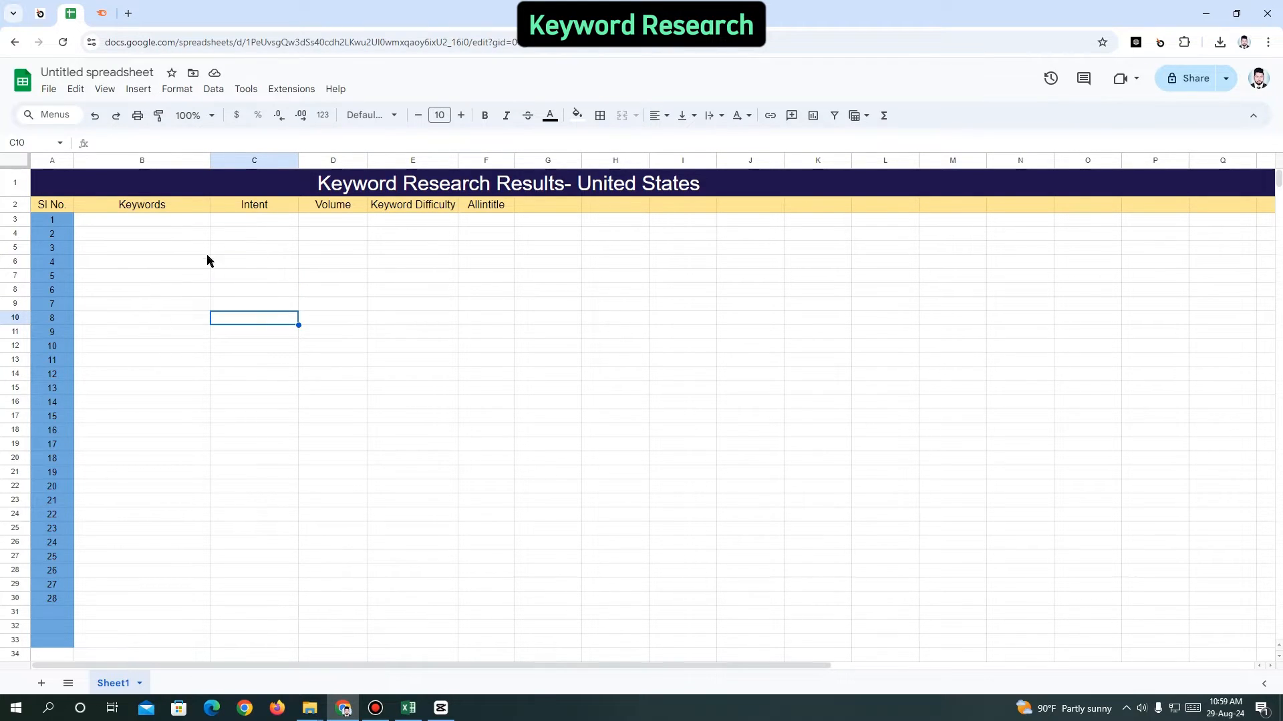
pyautogui.click(206, 276)
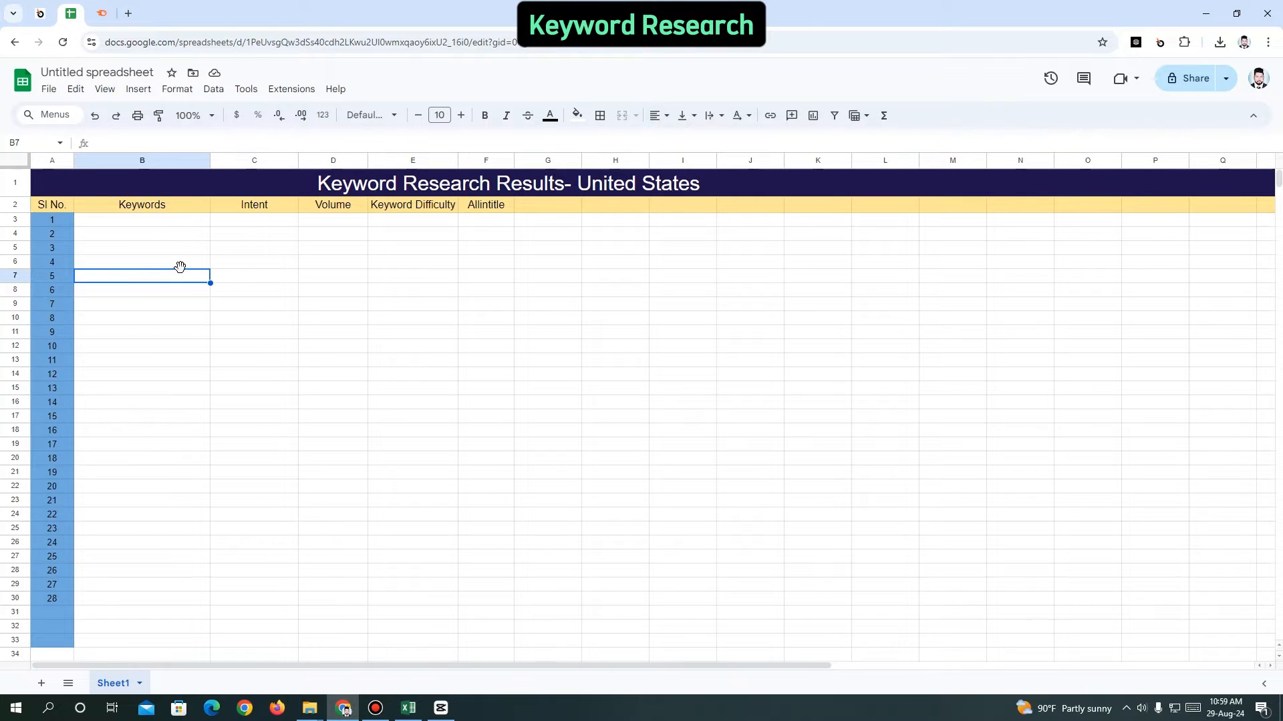
# Switch to Semrush and search the Keyword Magic Tool for "Wedding photography" in the US database.
pyautogui.click(100, 13)
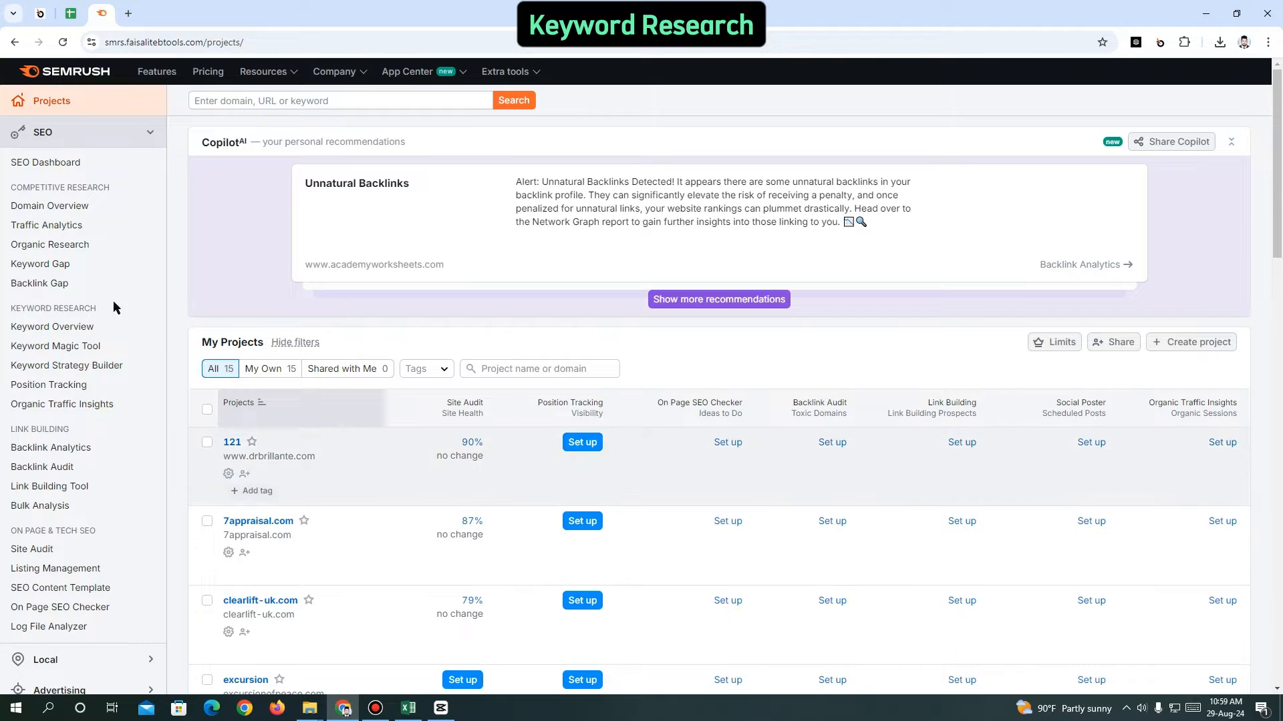
pyautogui.click(72, 349)
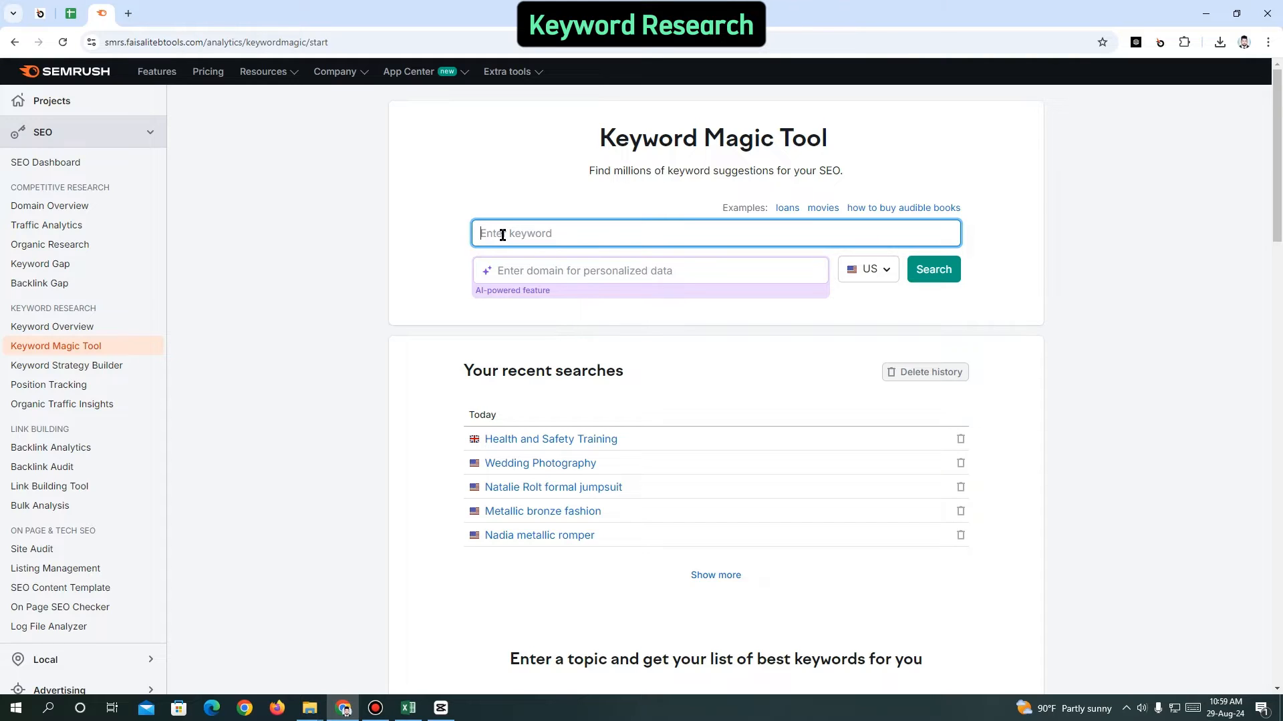
pyautogui.write('Wedd')
pyautogui.write('i')
pyautogui.press('BackSpace')
pyautogui.write('ding p')
pyautogui.press('BackSpace')
pyautogui.write('photography')
pyautogui.click(935, 273)
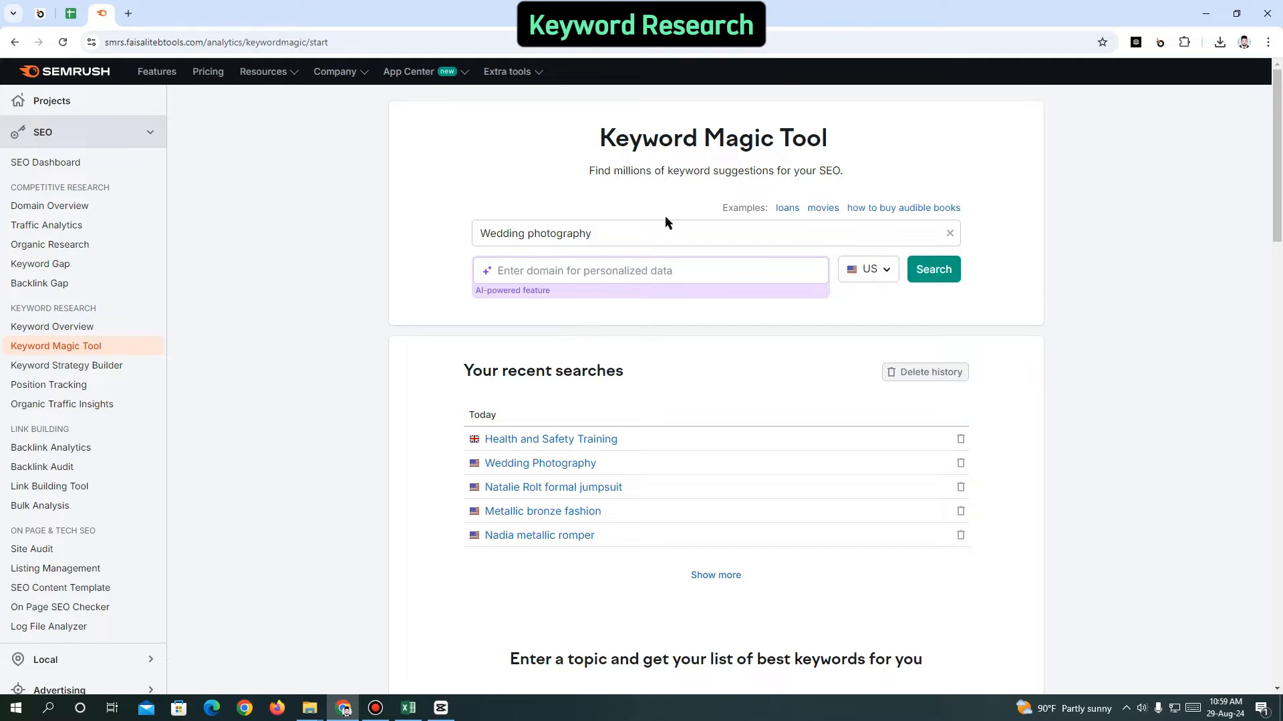
pyautogui.click(935, 275)
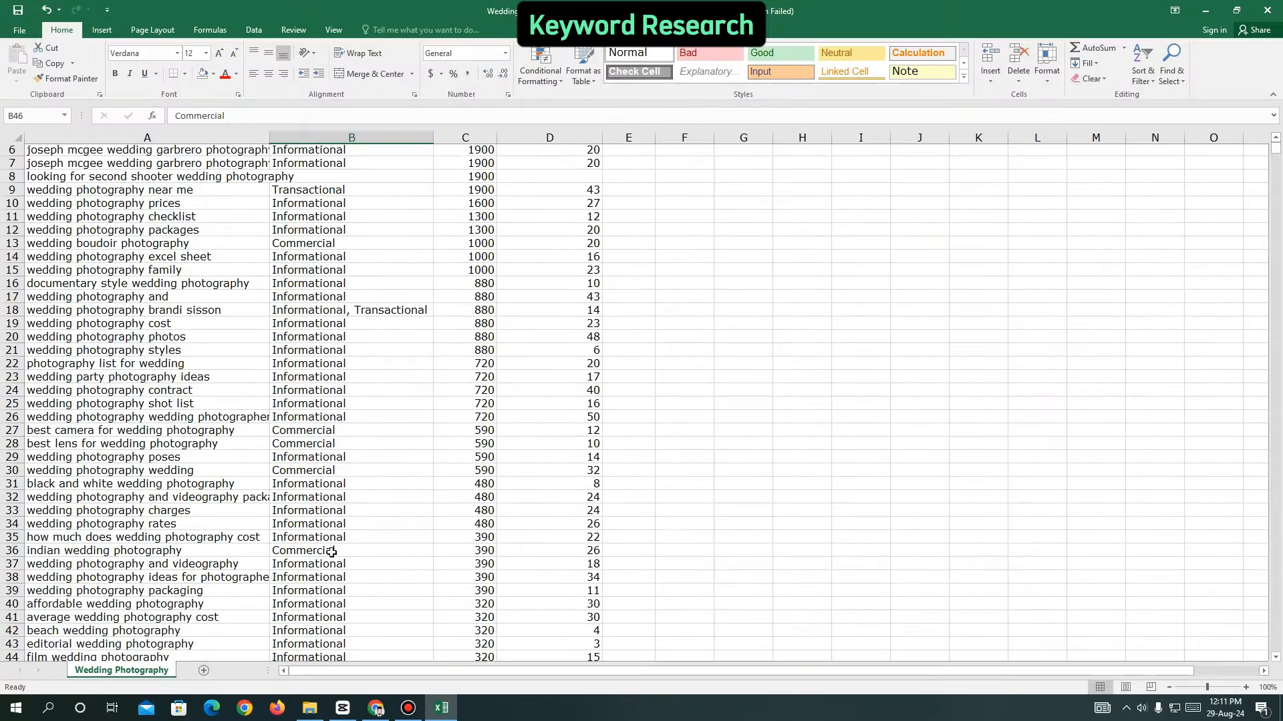
# Fill the header row of the Wedding Photography worksheet with light orange.
pyautogui.scroll(2, 331, 552)
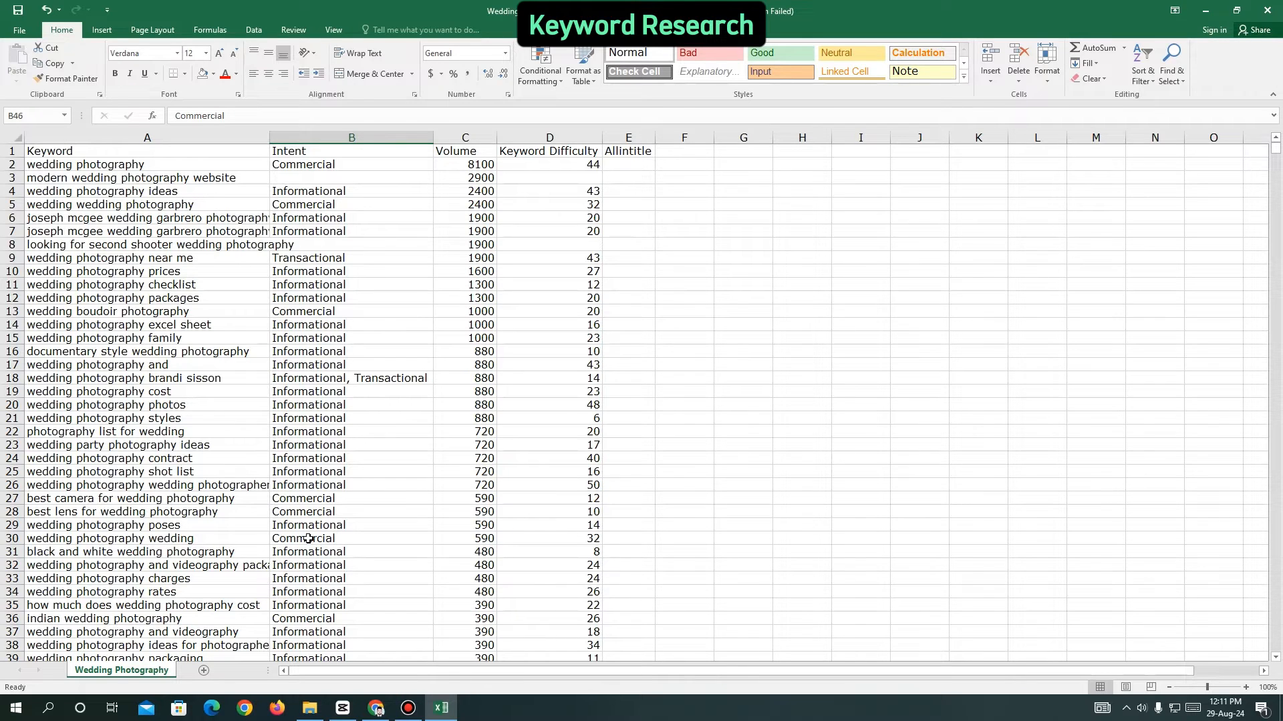
pyautogui.click(13, 152)
pyautogui.click(50, 258)
pyautogui.click(13, 152)
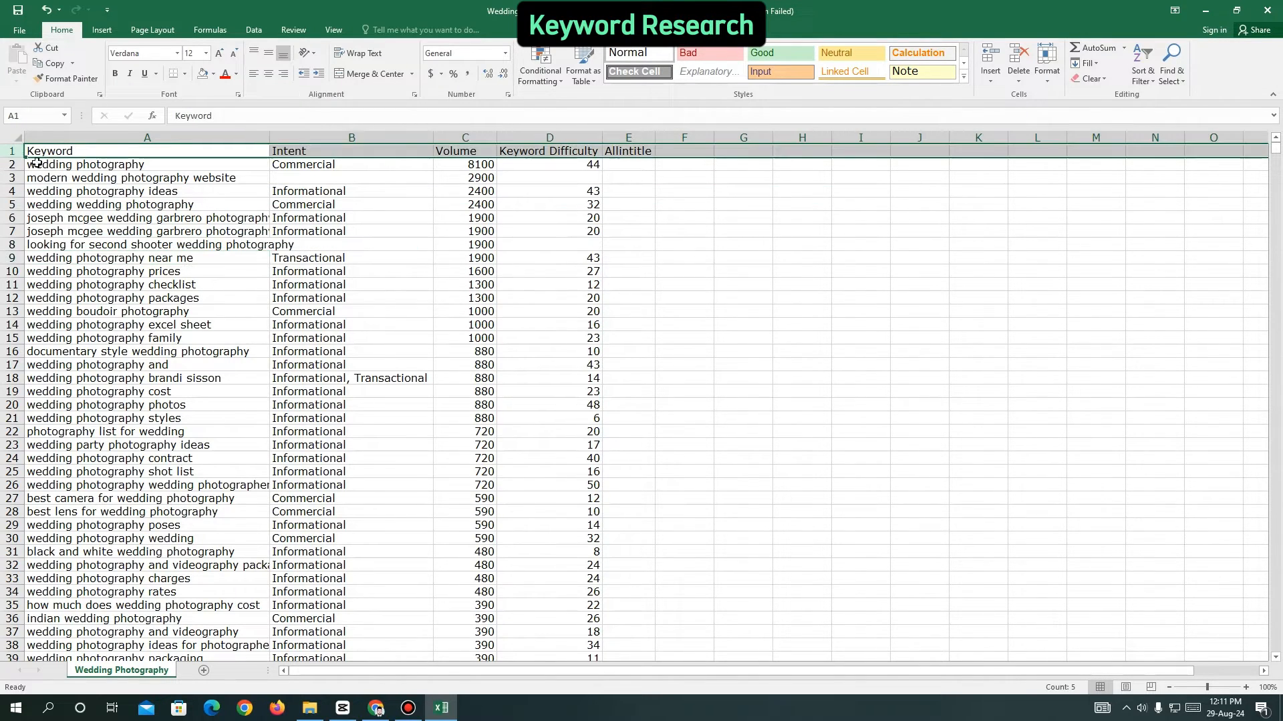
pyautogui.click(213, 73)
pyautogui.click(260, 139)
pyautogui.click(327, 243)
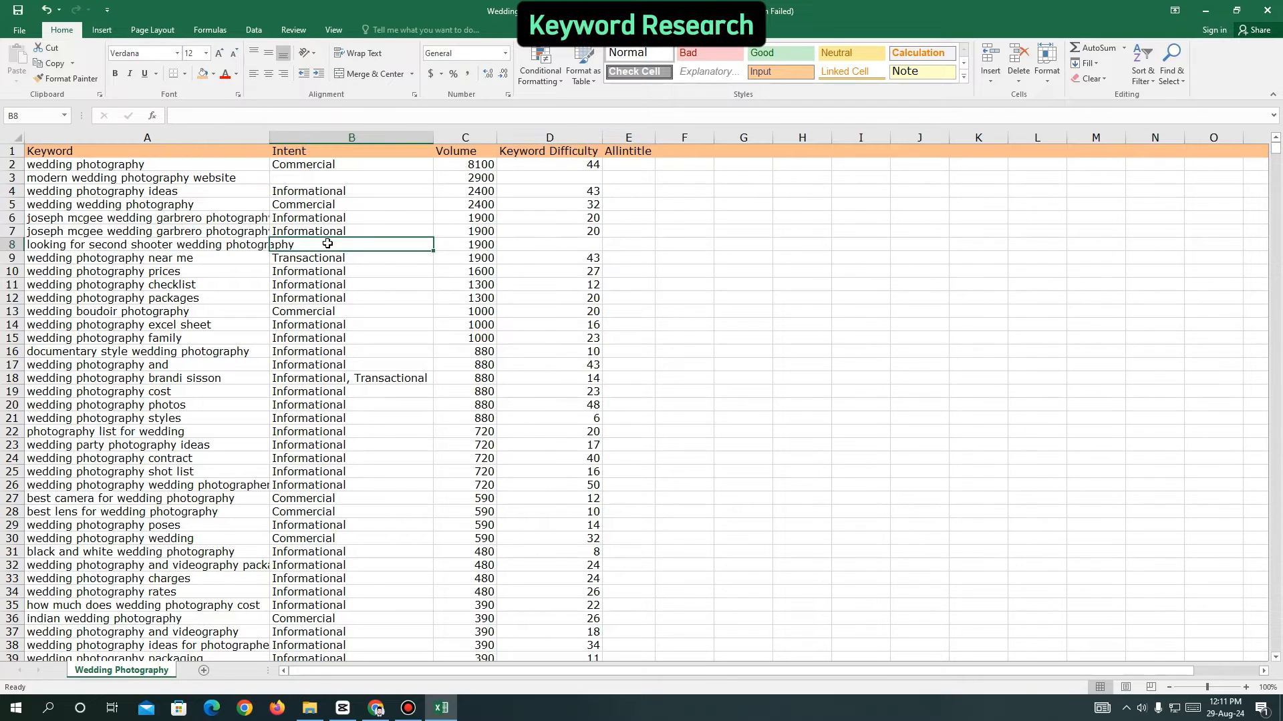
# Examine the keywords in the first rows together with their Intent, Volume and Keyword Difficulty values.
pyautogui.click(157, 325)
pyautogui.moveTo(128, 166); pyautogui.dragTo(137, 285)
pyautogui.click(161, 244)
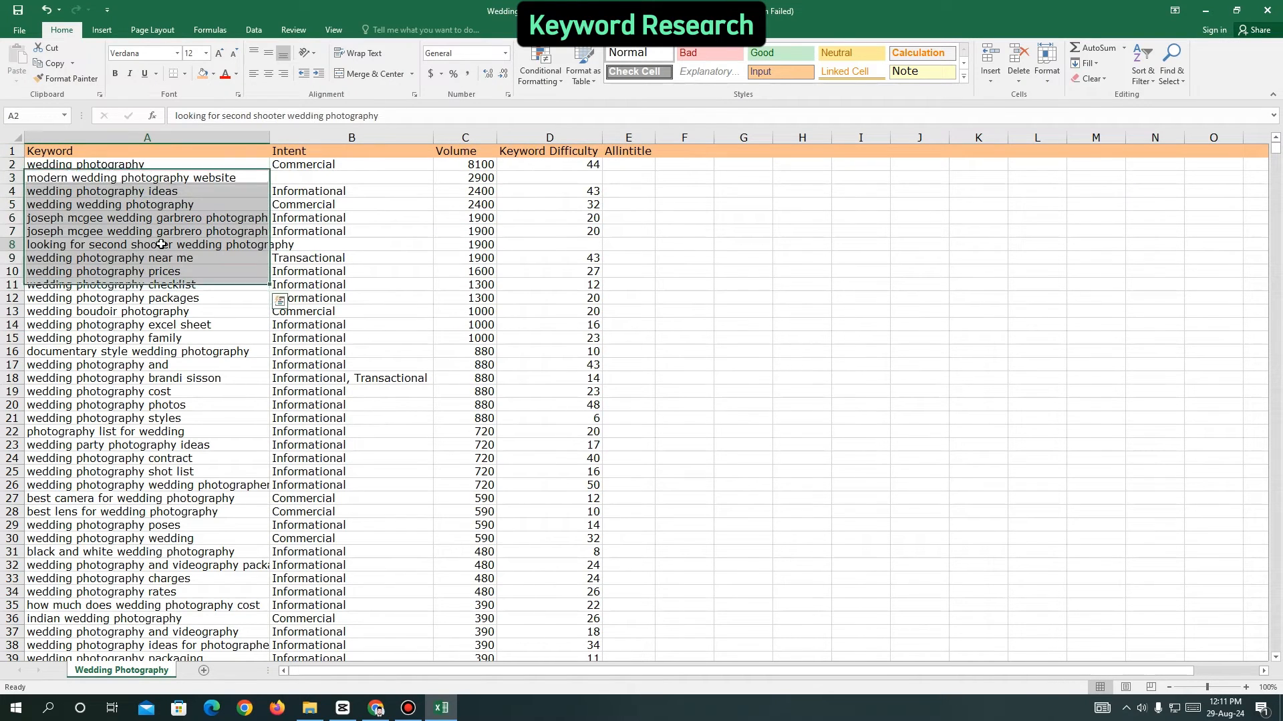
pyautogui.click(454, 244)
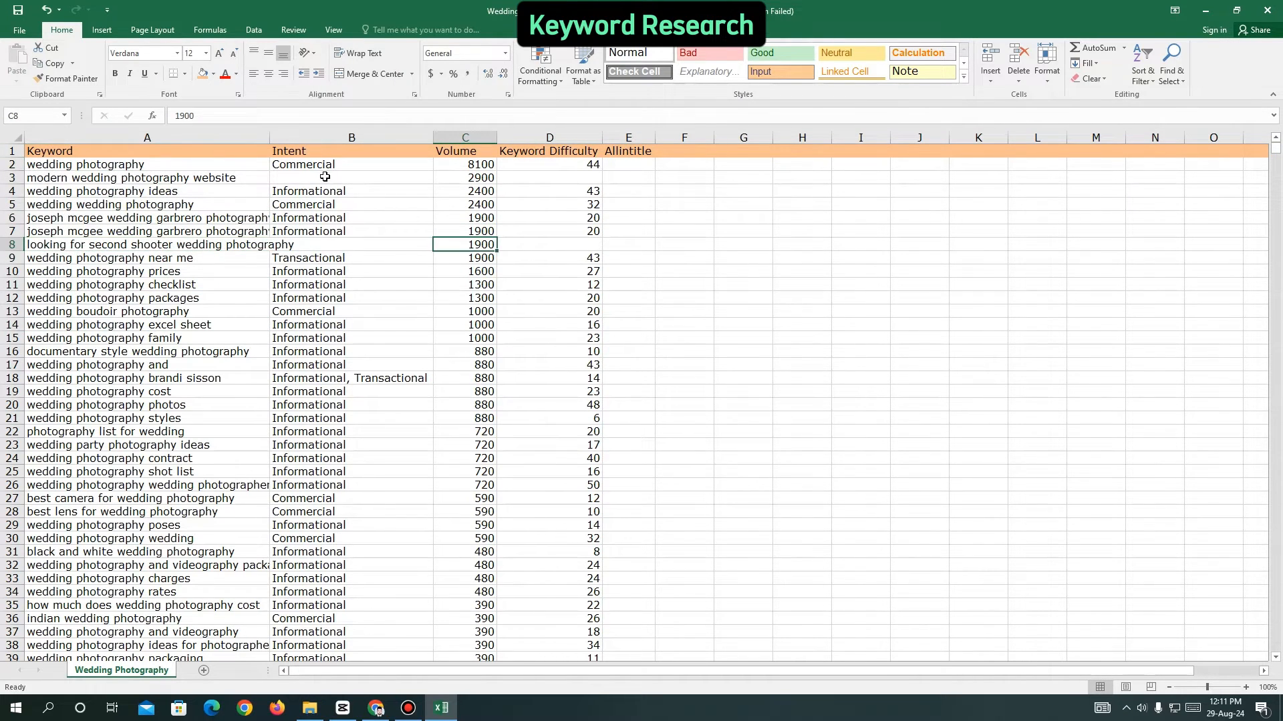
pyautogui.moveTo(324, 177); pyautogui.dragTo(328, 245)
pyautogui.click(441, 220)
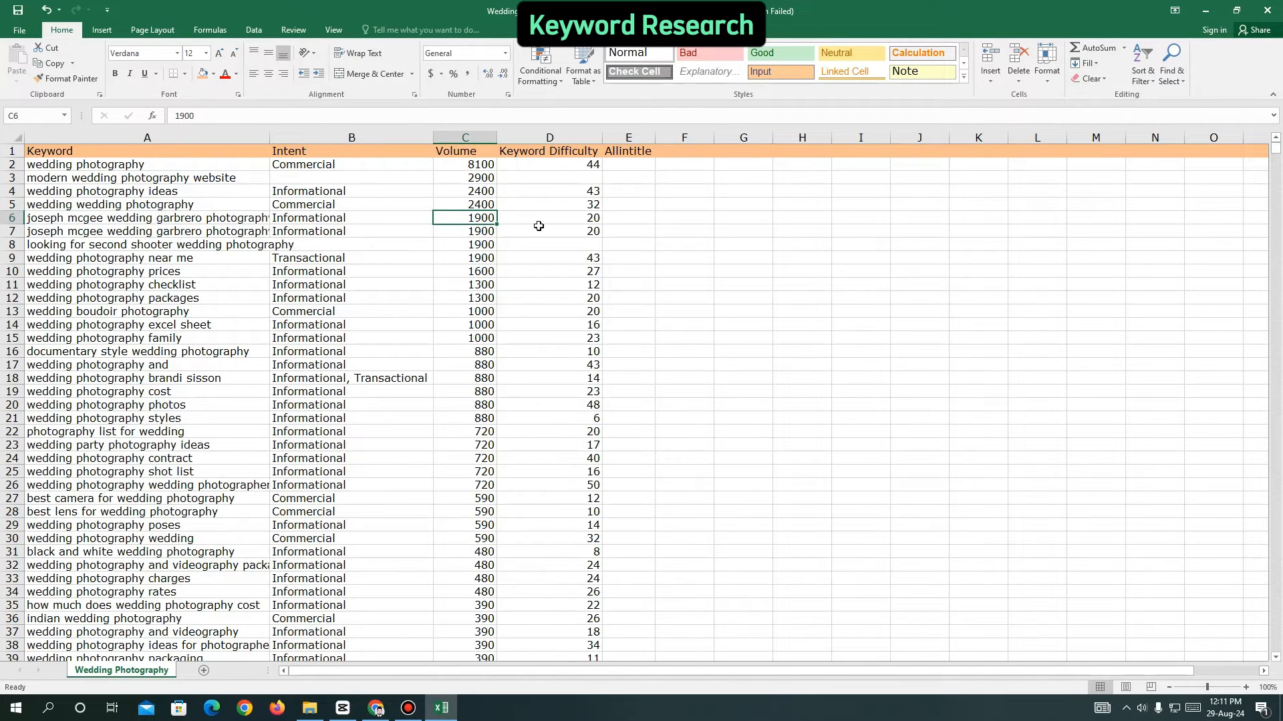
pyautogui.click(531, 282)
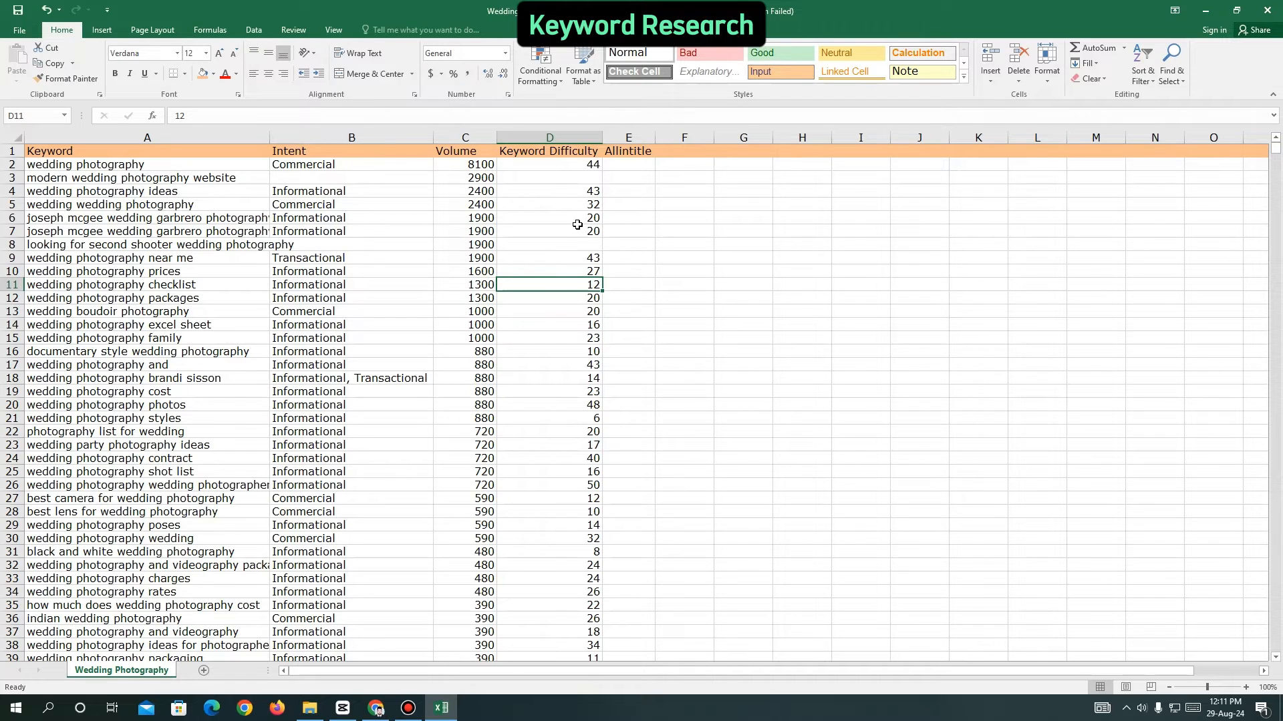
pyautogui.click(577, 227)
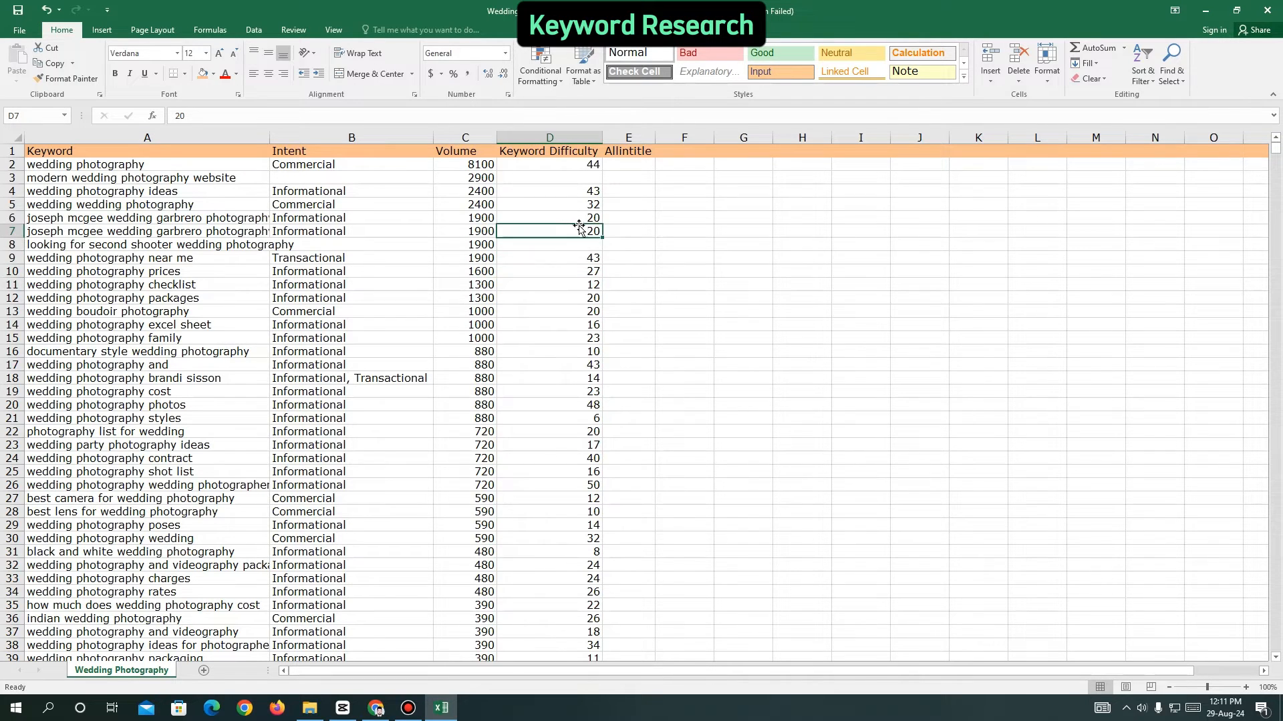
pyautogui.click(523, 273)
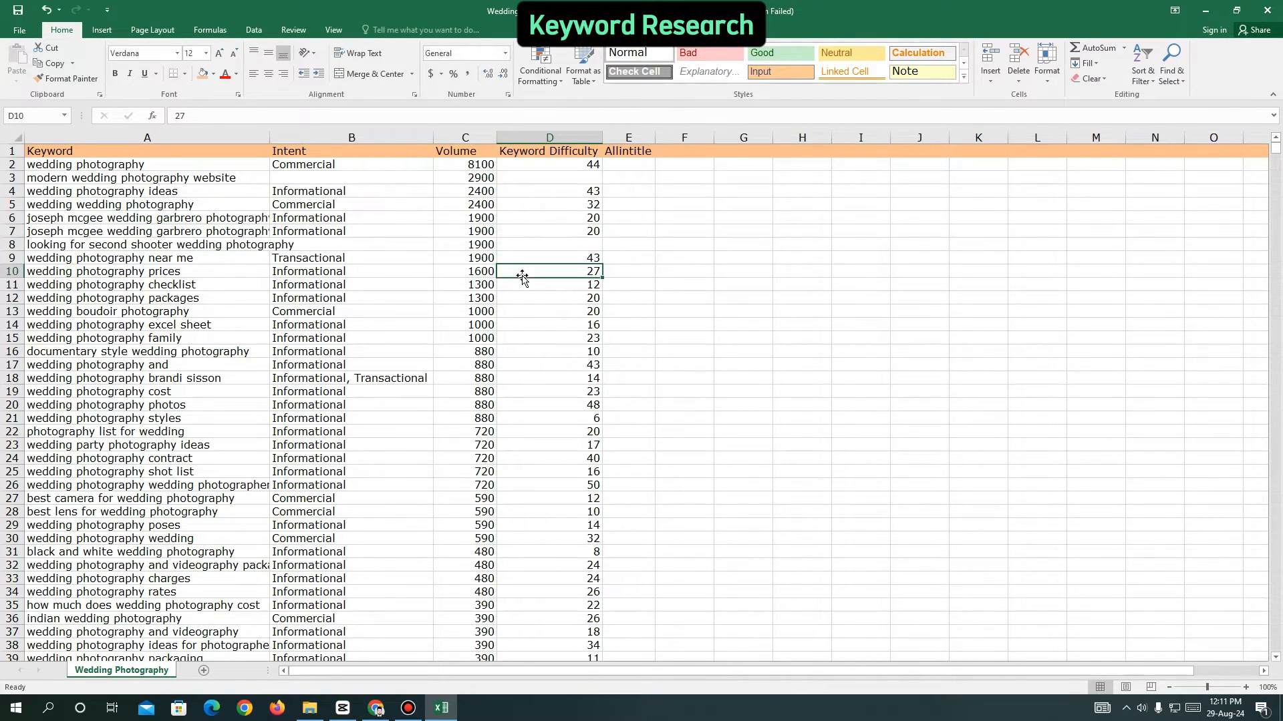
pyautogui.click(571, 234)
pyautogui.click(572, 305)
pyautogui.click(120, 273)
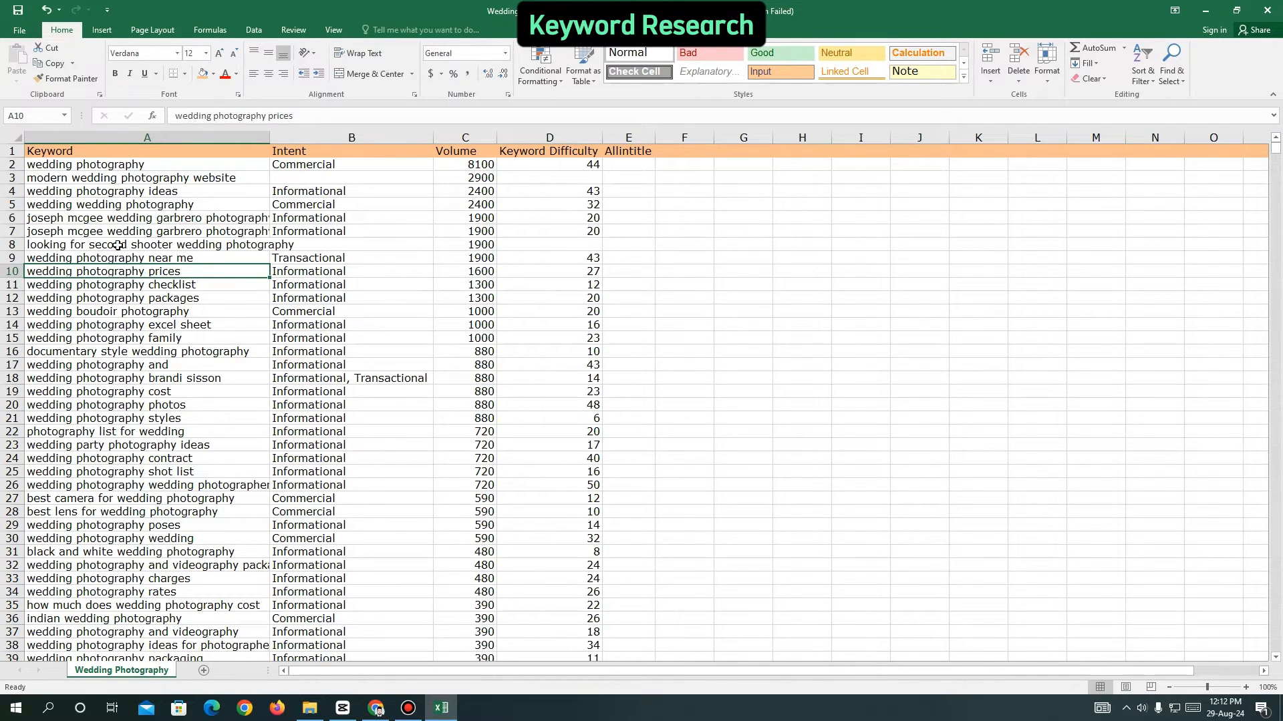
pyautogui.click(119, 245)
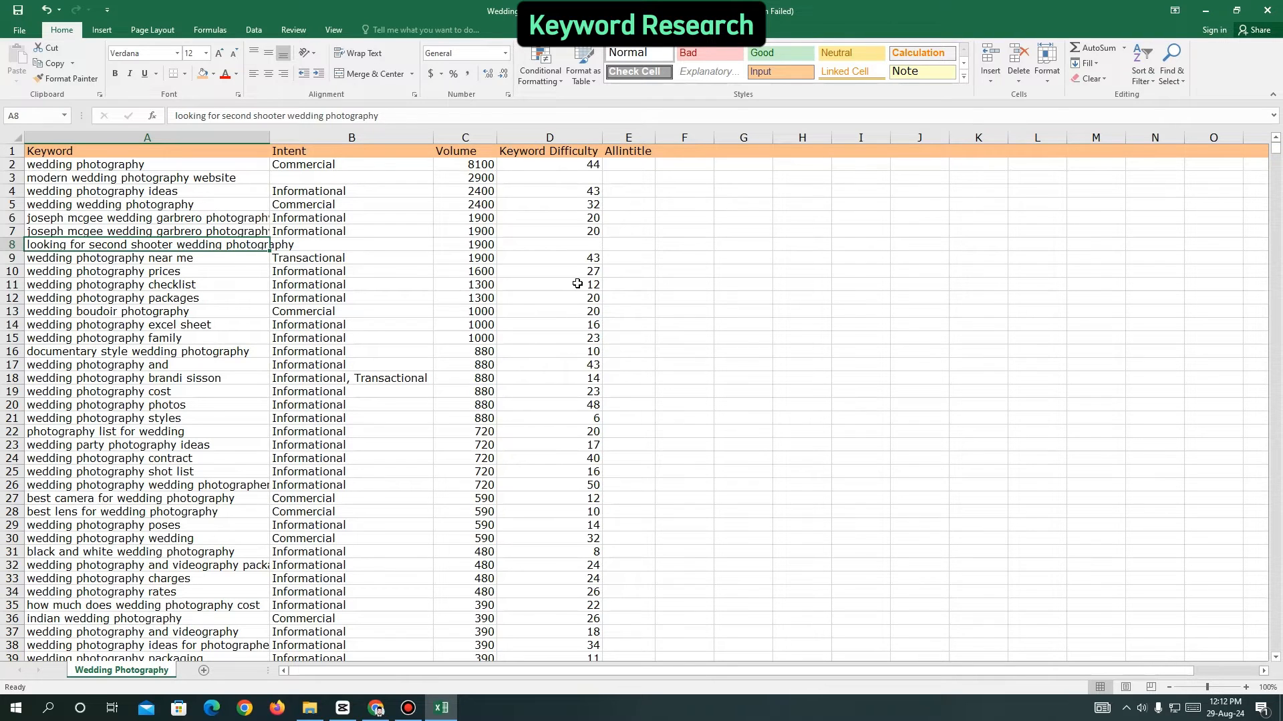
pyautogui.click(205, 255)
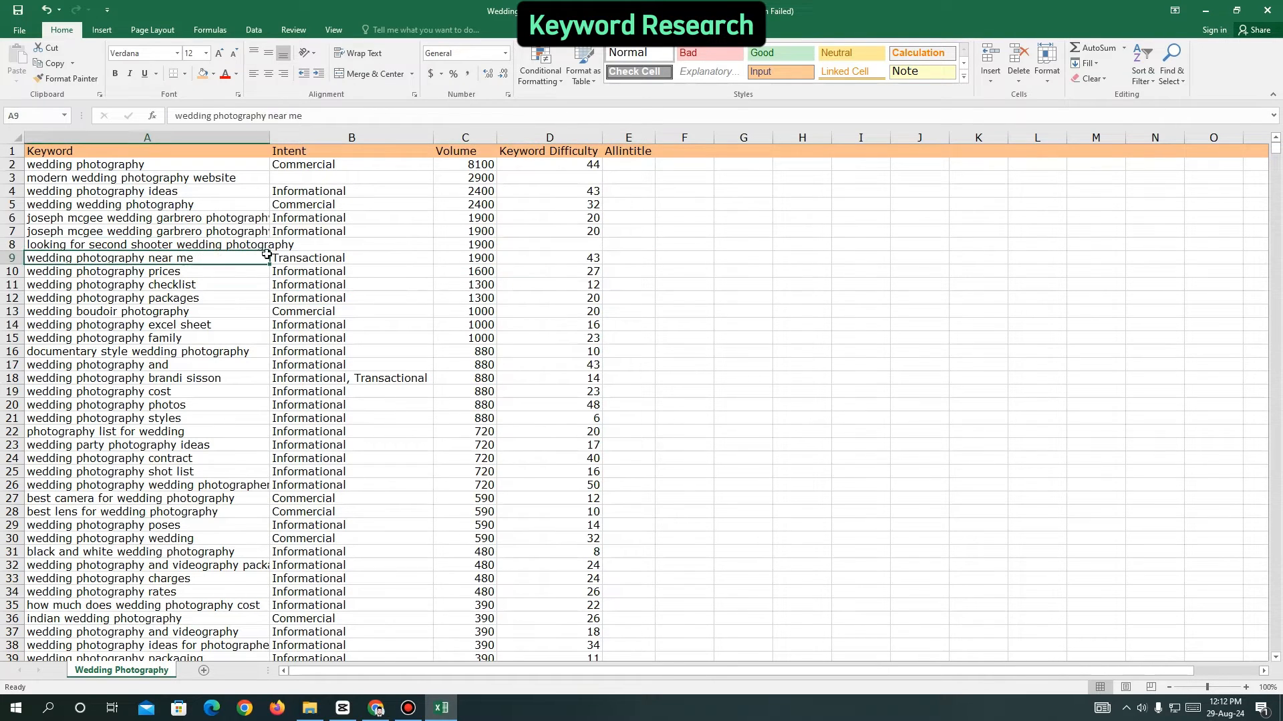
# Inspect the Allintitle column for the first keyword rows, ending at the "wedding photography checklist" keyword.
pyautogui.click(634, 202)
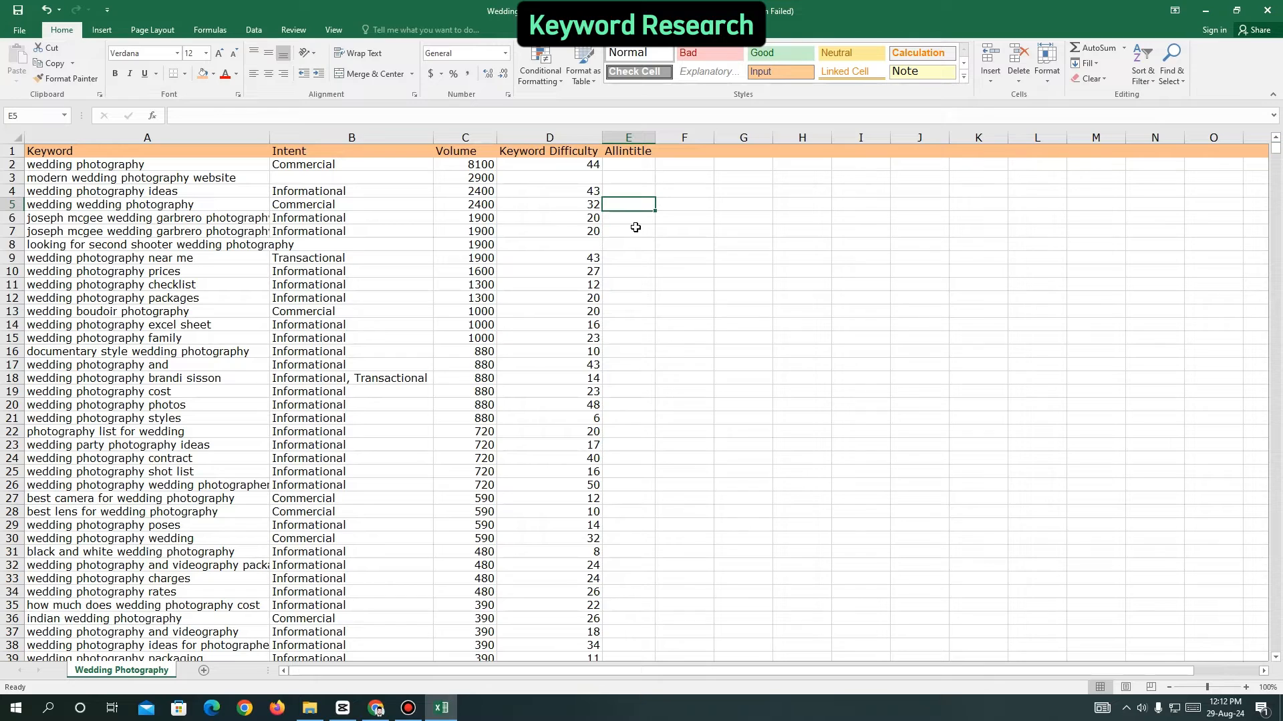
pyautogui.click(635, 227)
pyautogui.click(634, 194)
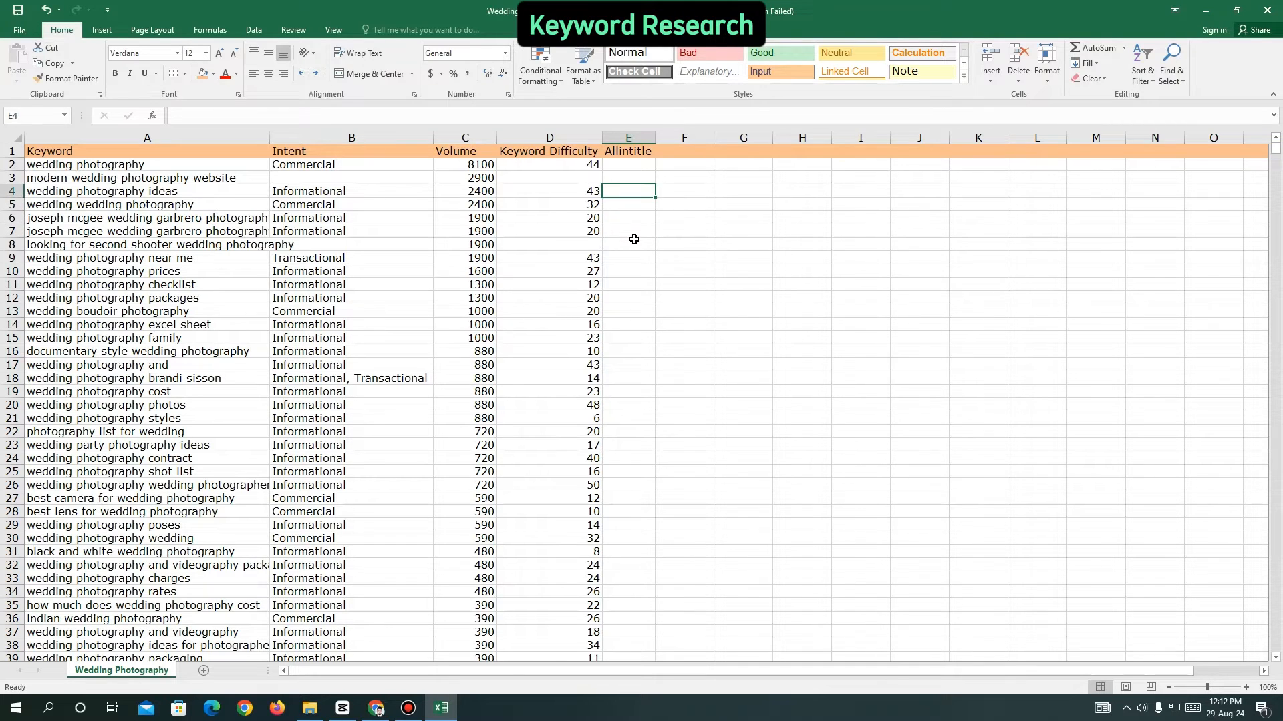
pyautogui.click(634, 242)
pyautogui.click(632, 215)
pyautogui.click(632, 272)
pyautogui.click(629, 256)
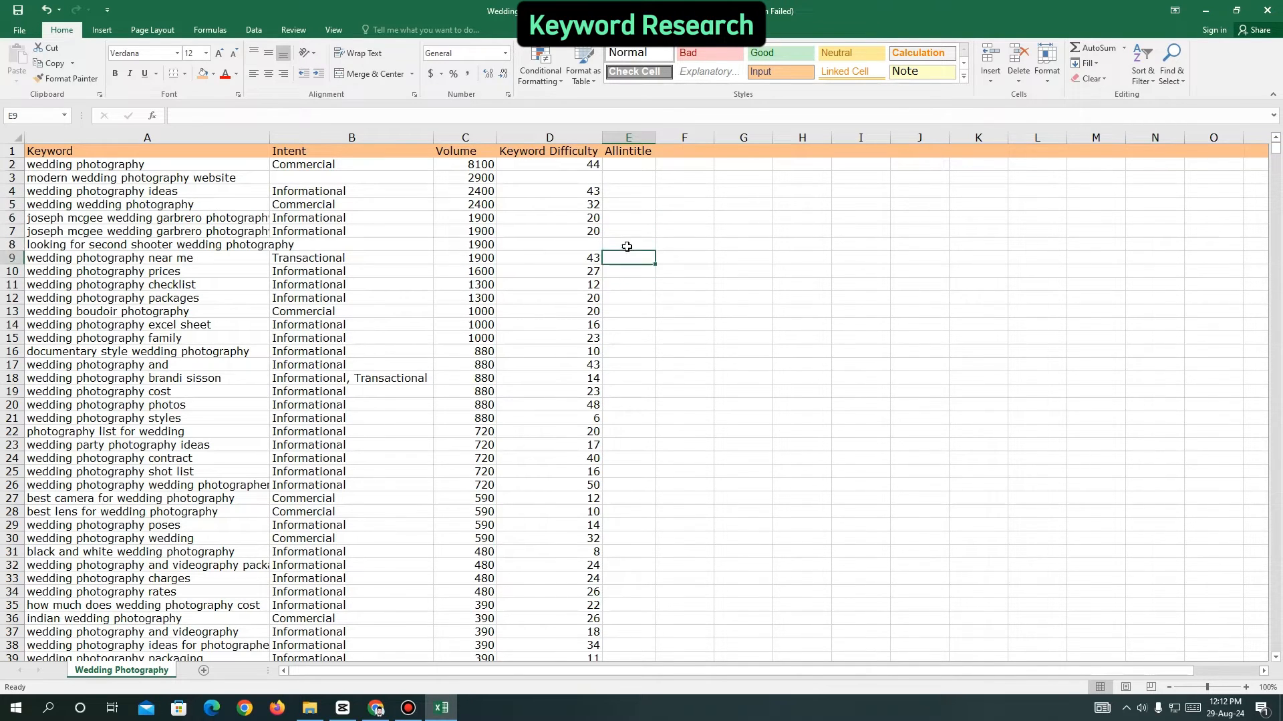
pyautogui.click(627, 247)
pyautogui.click(630, 294)
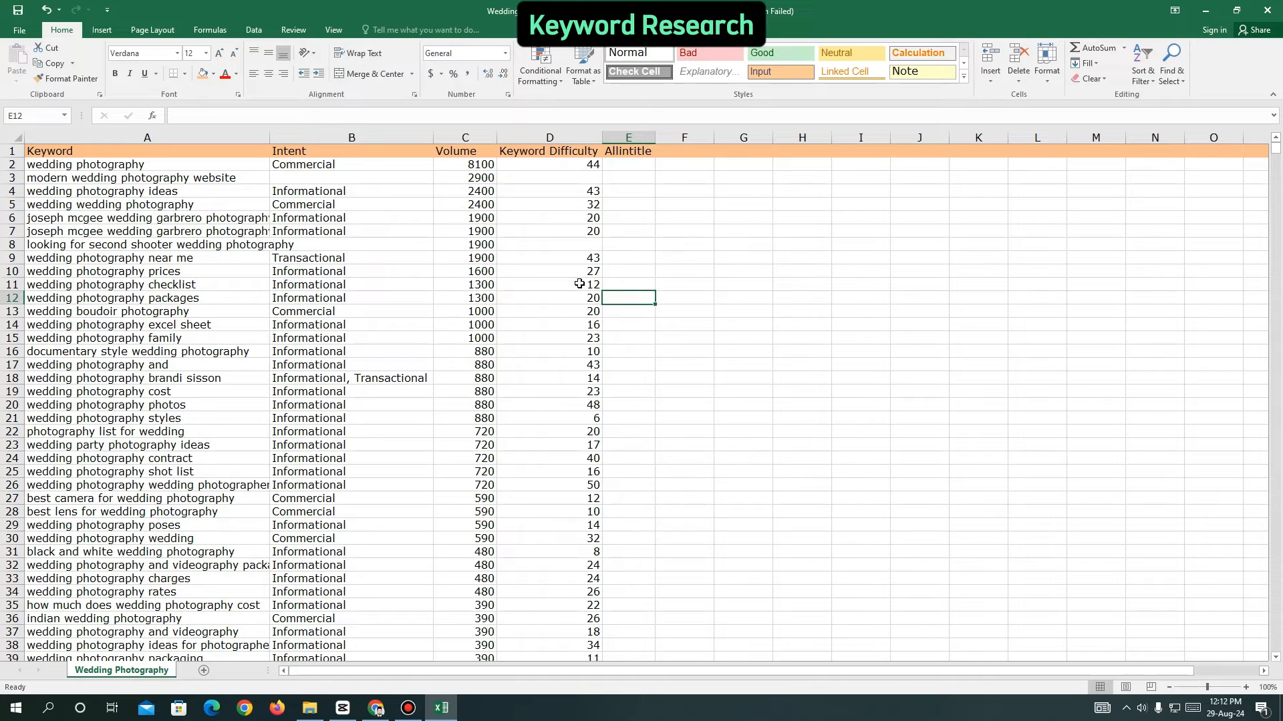
pyautogui.click(133, 283)
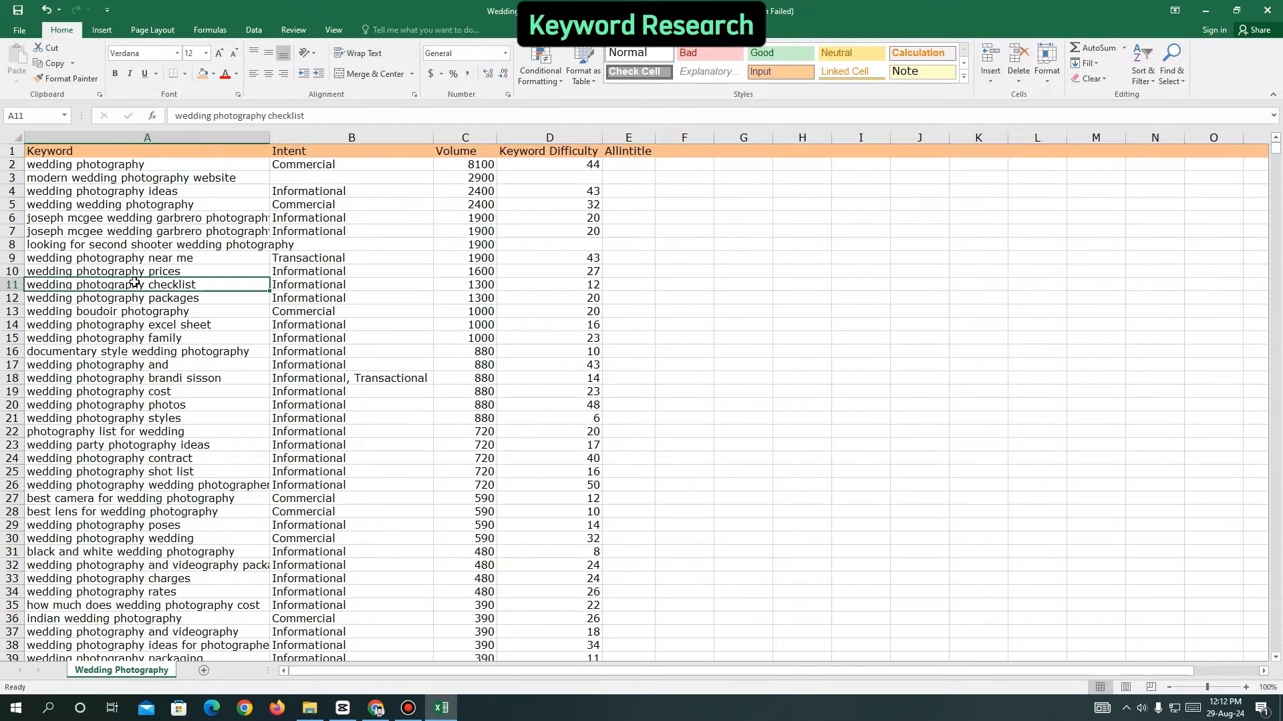
# Look through the keyword rows of the Wedding Photography worksheet down to "wedding photography shot list".
pyautogui.click(624, 232)
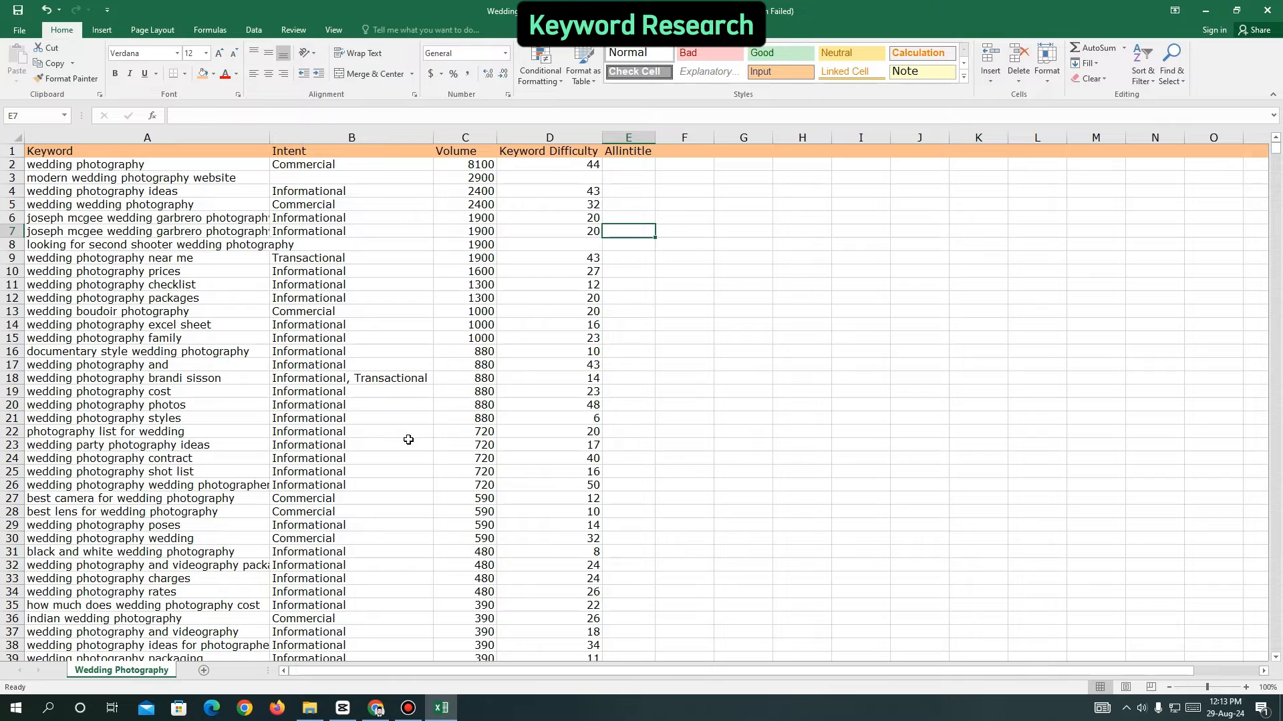
pyautogui.click(79, 311)
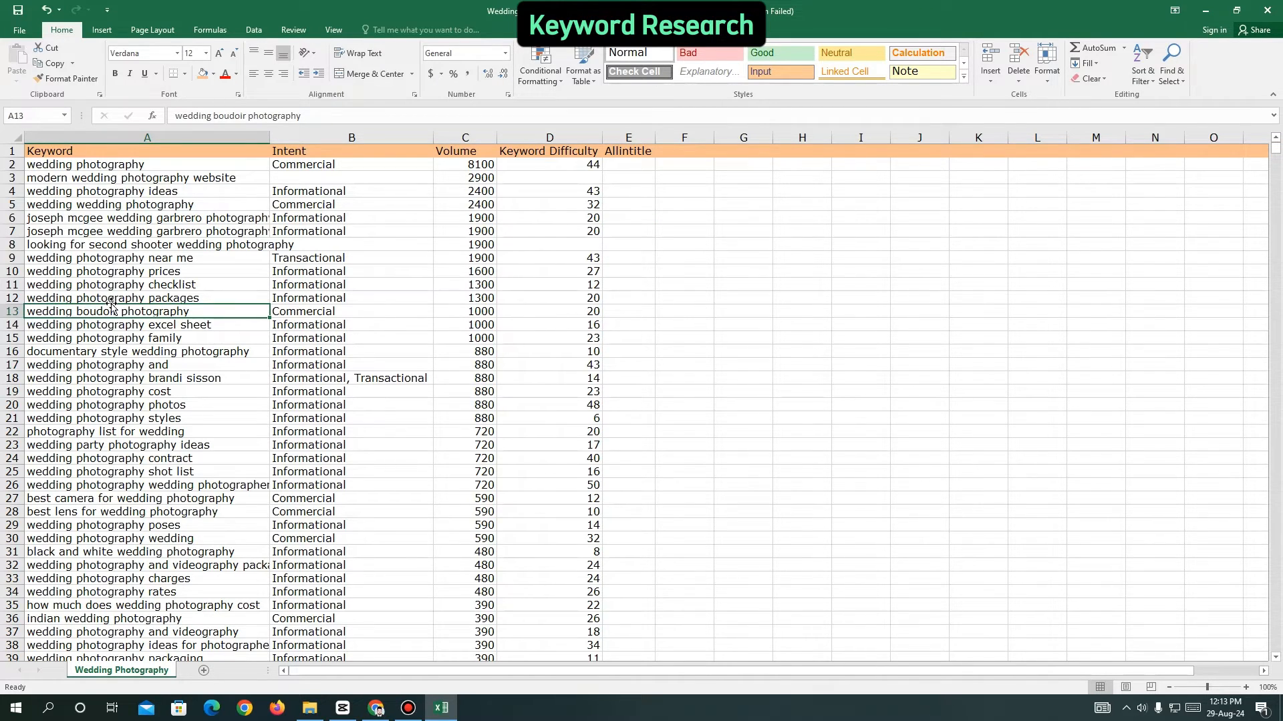
pyautogui.press('Down')
pyautogui.scroll(-2, 117, 314)
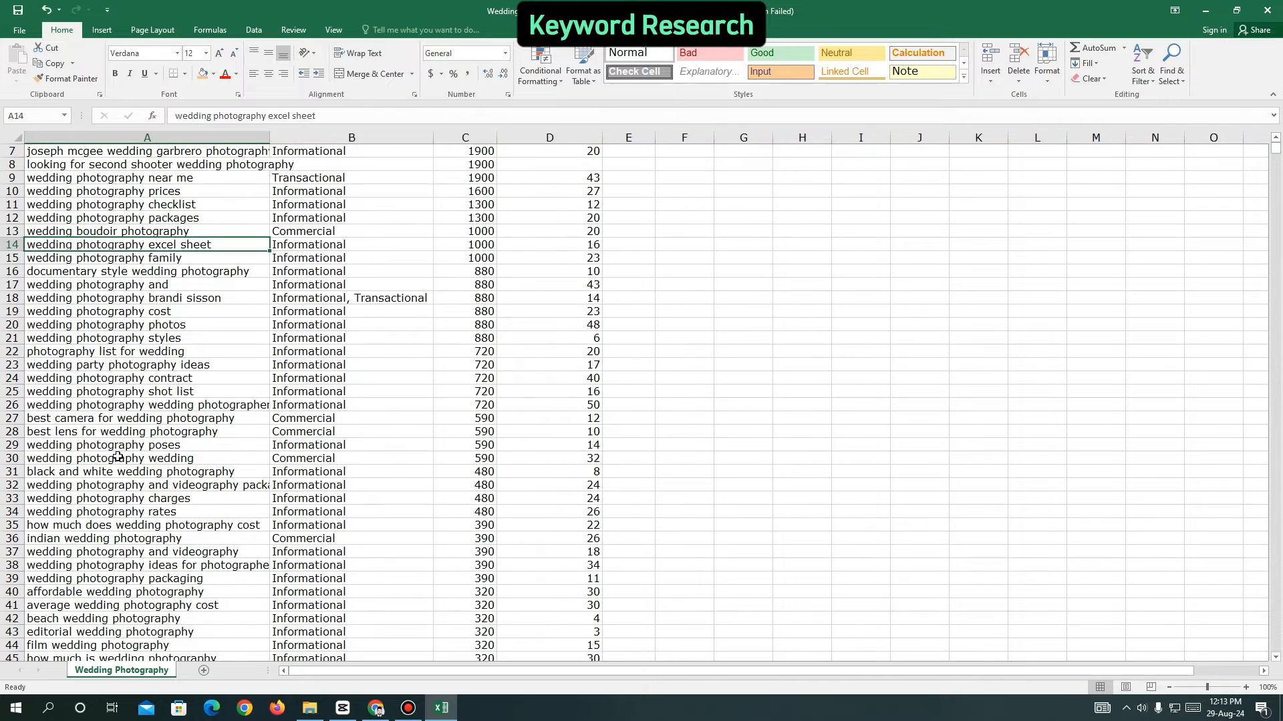
pyautogui.click(140, 401)
pyautogui.click(148, 392)
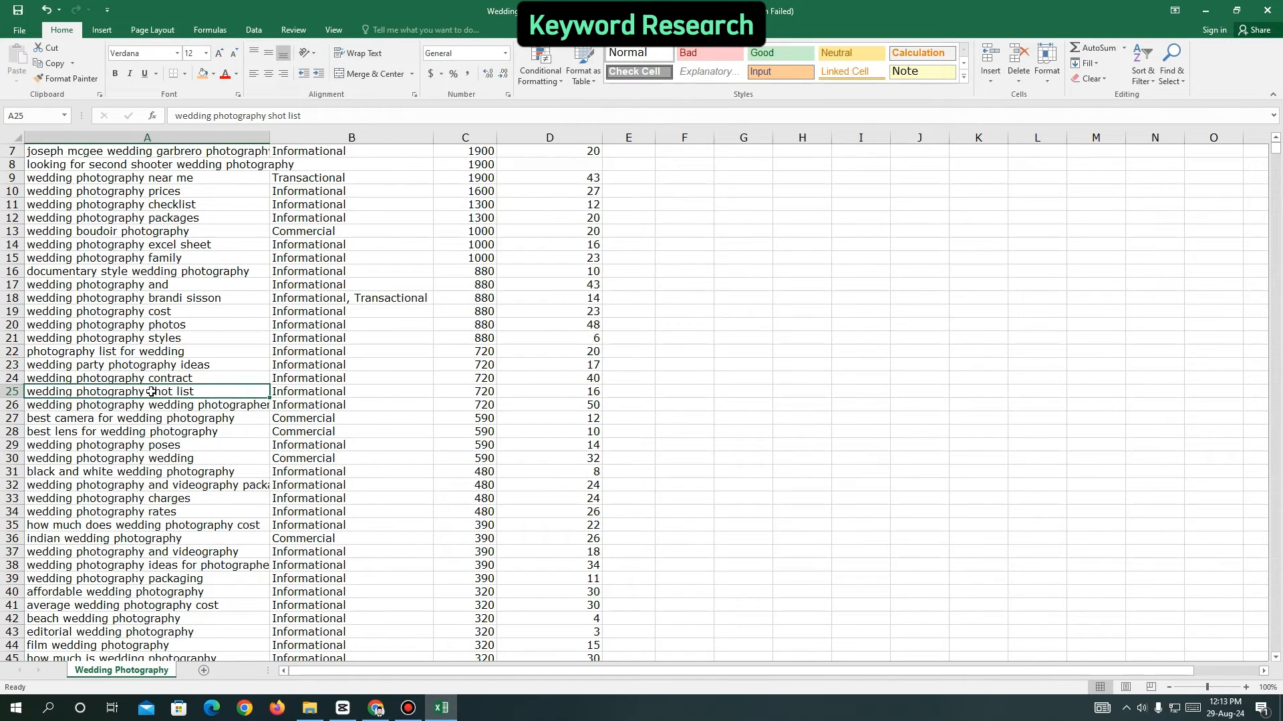
# Copy the keyword "photography list for wedding" from the worksheet and search Google in Chrome for "allintitle: photography list for wedding".
pyautogui.press('Up')
pyautogui.press('Up')
pyautogui.press('Up')
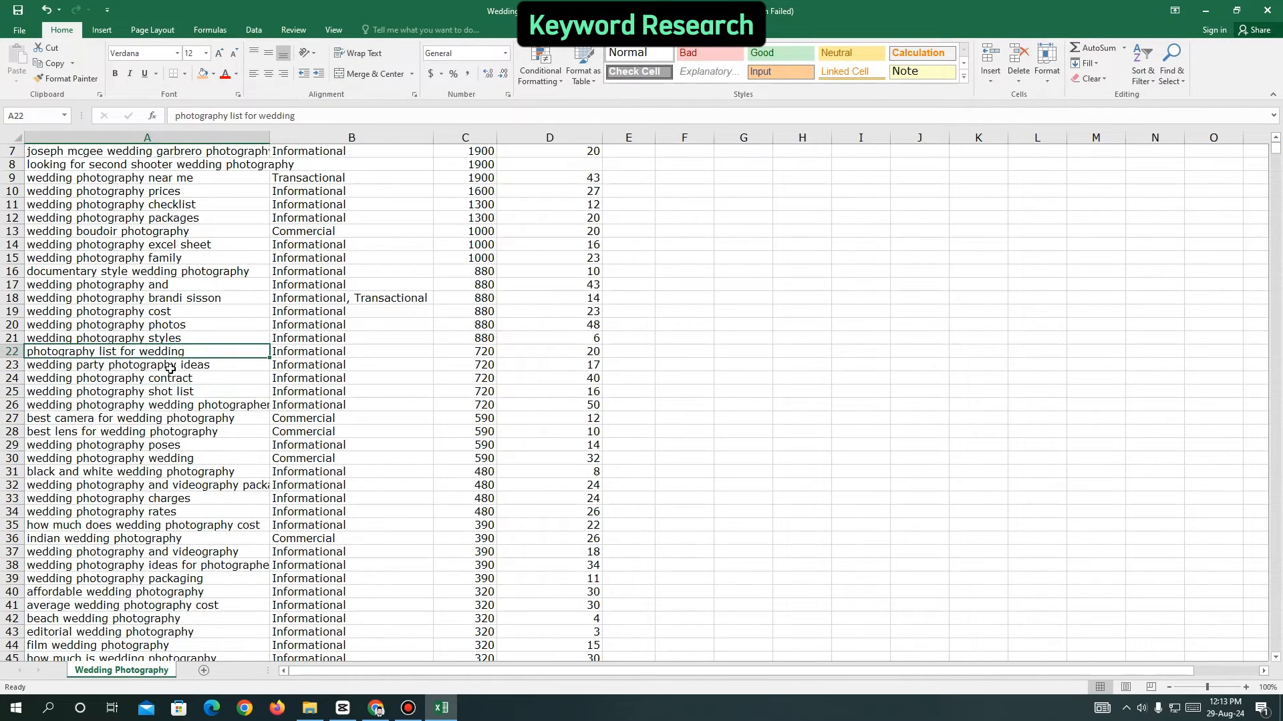
pyautogui.hotkey('ctrl', 'c')
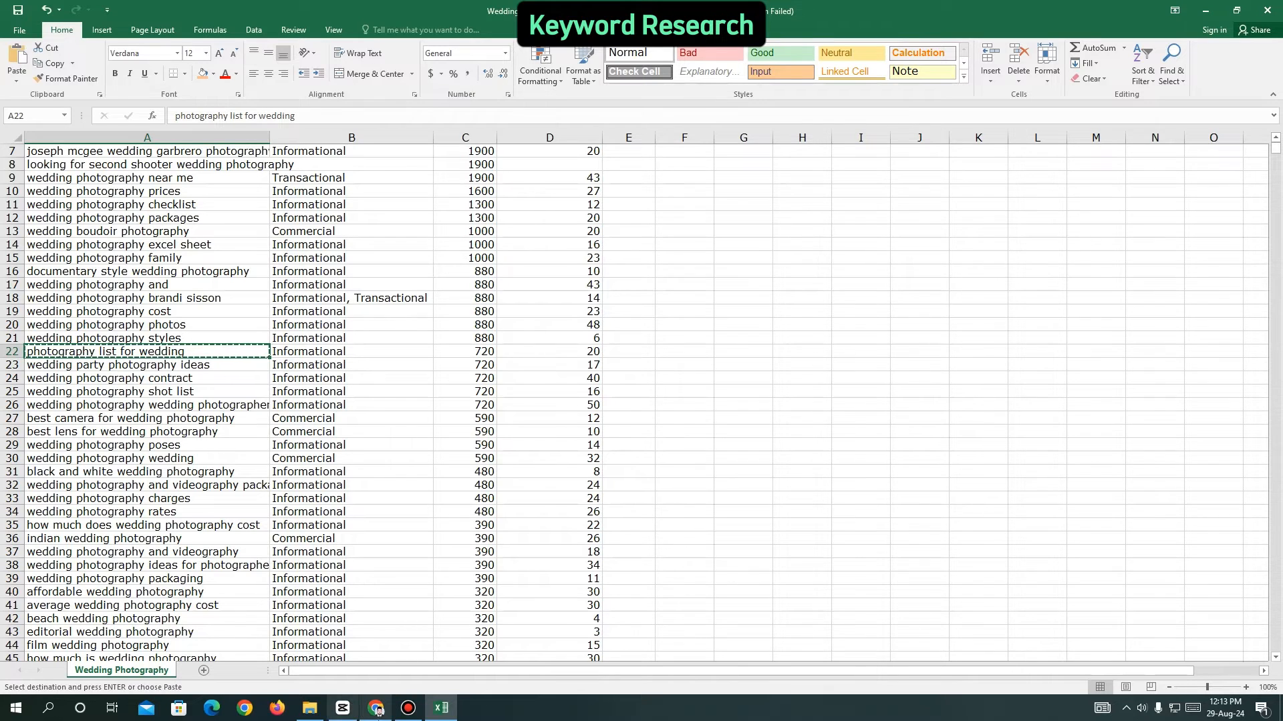
pyautogui.hotkey('alt', 'Tab')
pyautogui.write('a')
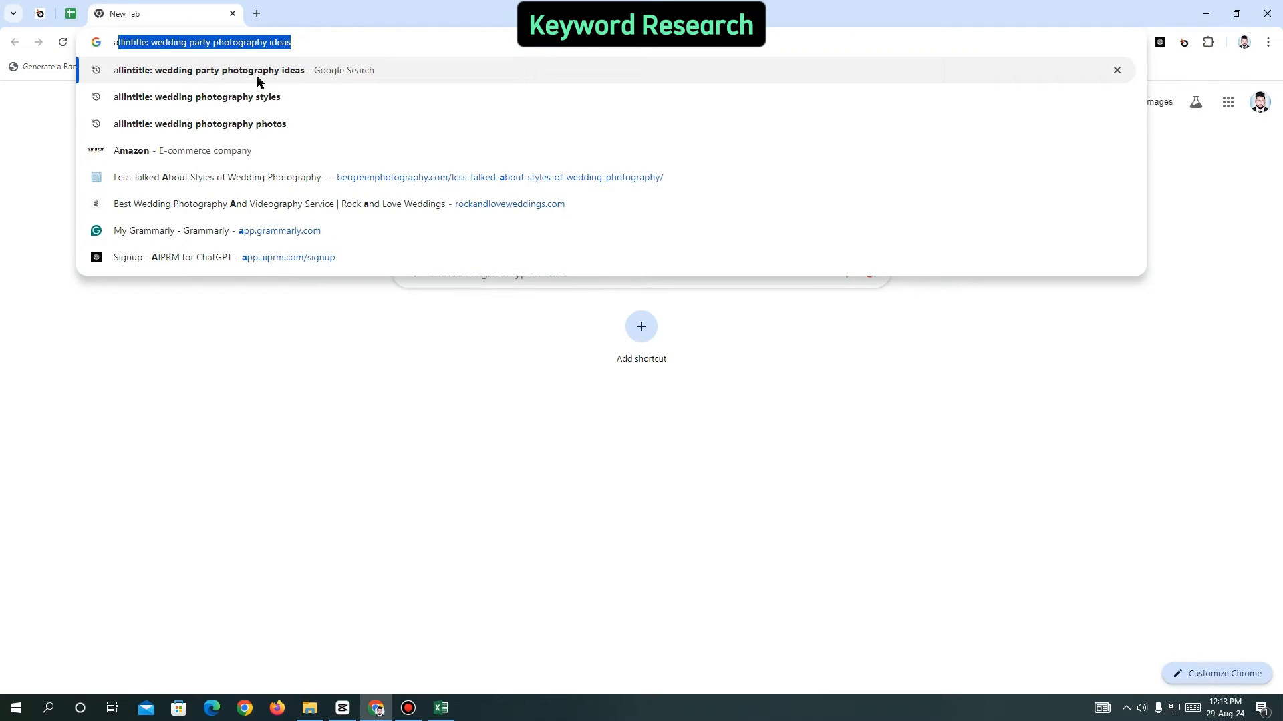
pyautogui.click(310, 43)
pyautogui.moveTo(151, 42); pyautogui.dragTo(257, 42)
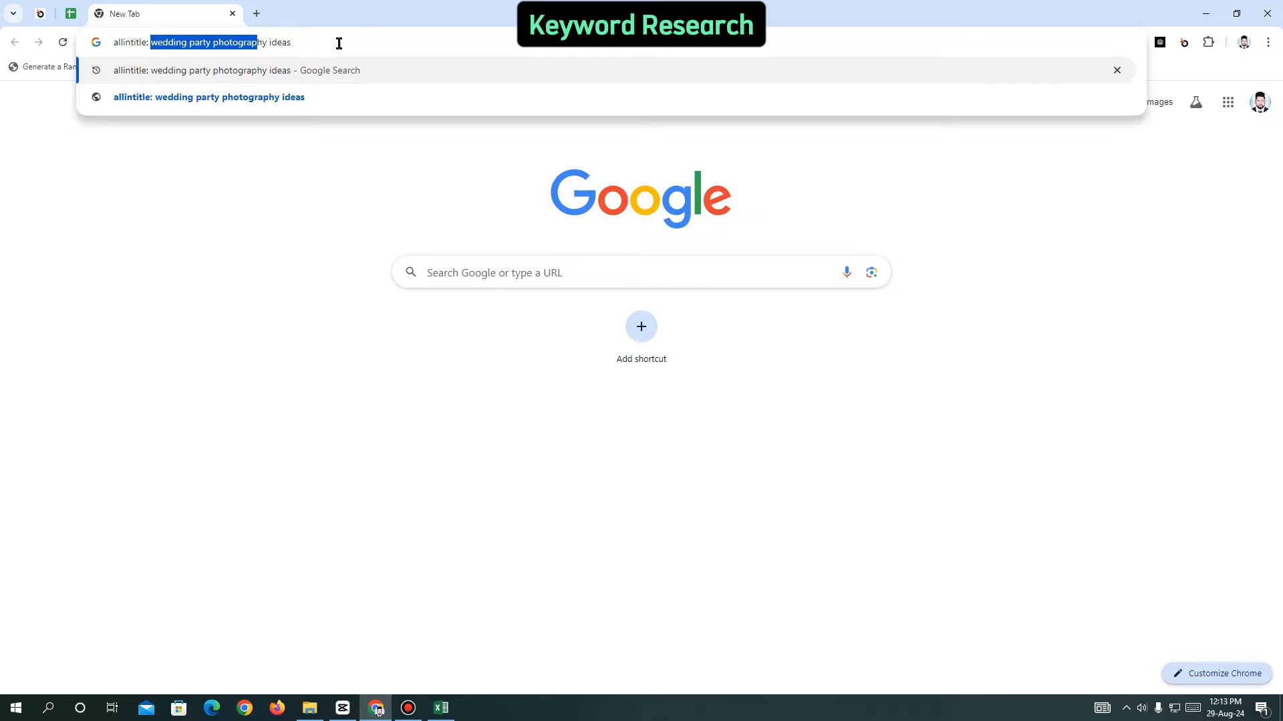
pyautogui.moveTo(339, 43); pyautogui.dragTo(341, 44)
pyautogui.hotkey('ctrl', 'v')
pyautogui.press('Return')
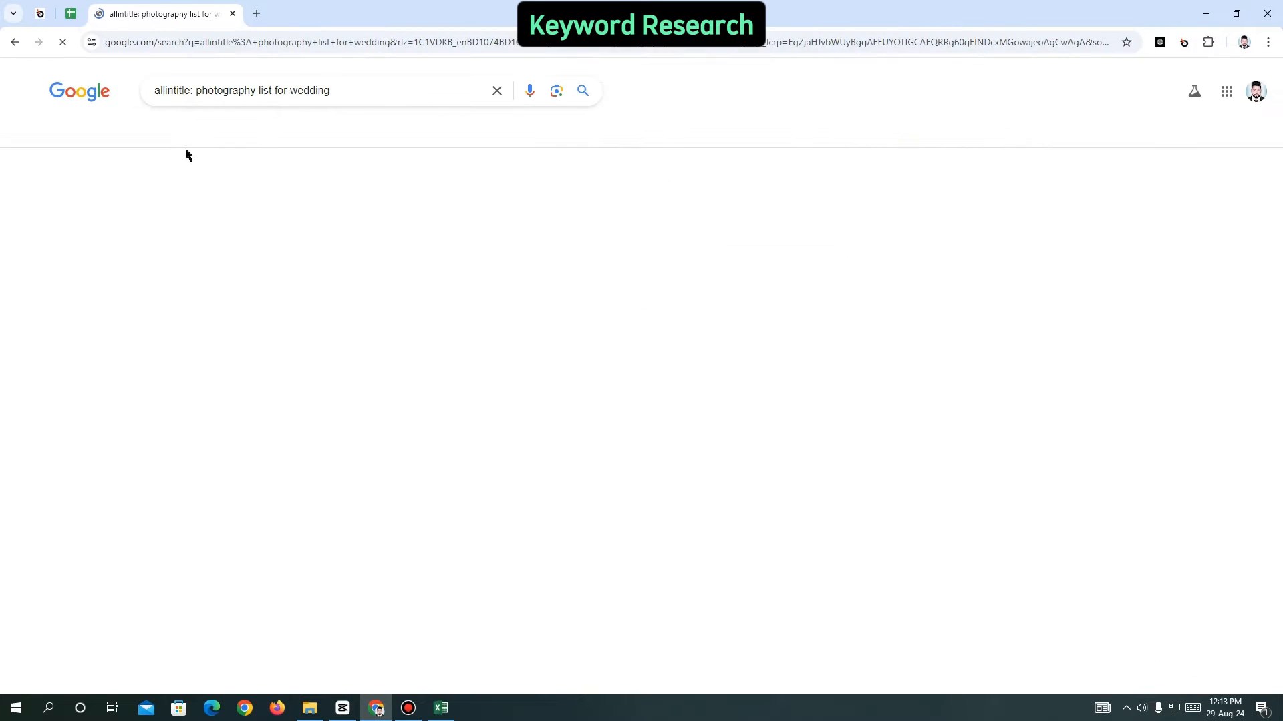
# Look through the allintitle search results for "photography list for wedding" and show their result count.
pyautogui.scroll(-5, 182, 426)
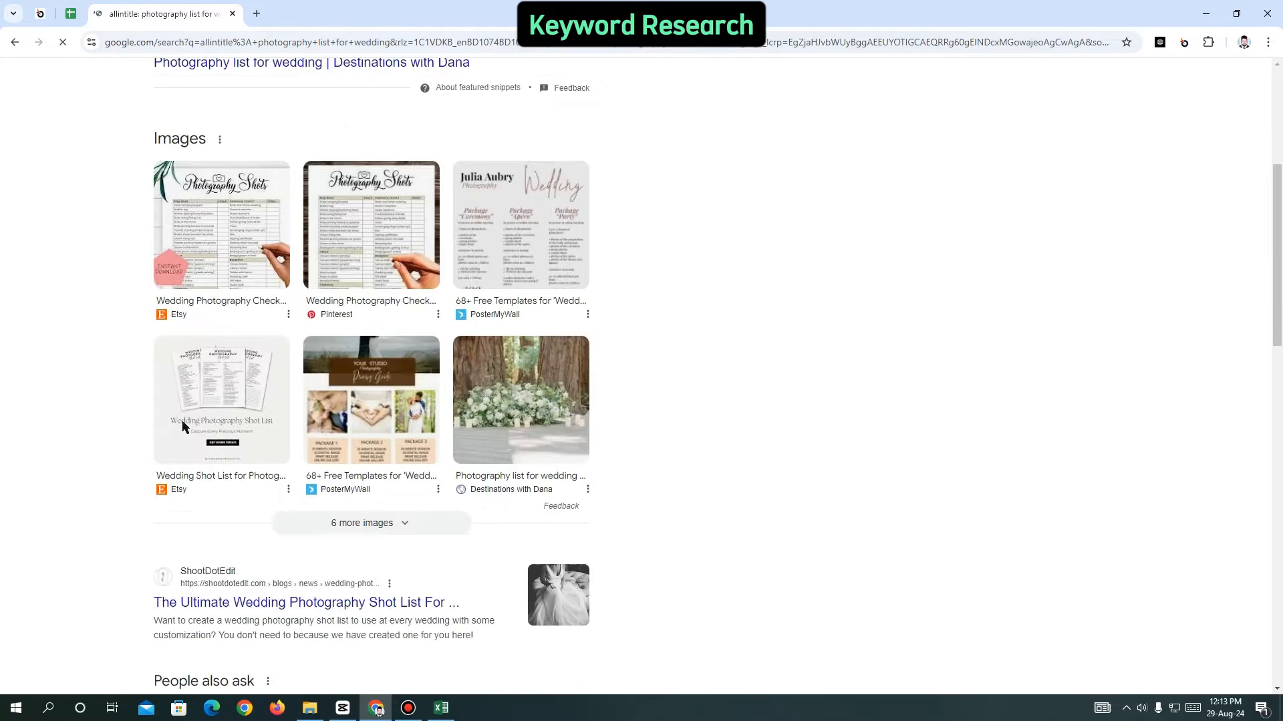
pyautogui.scroll(-10, 183, 426)
pyautogui.scroll(15, 149, 430)
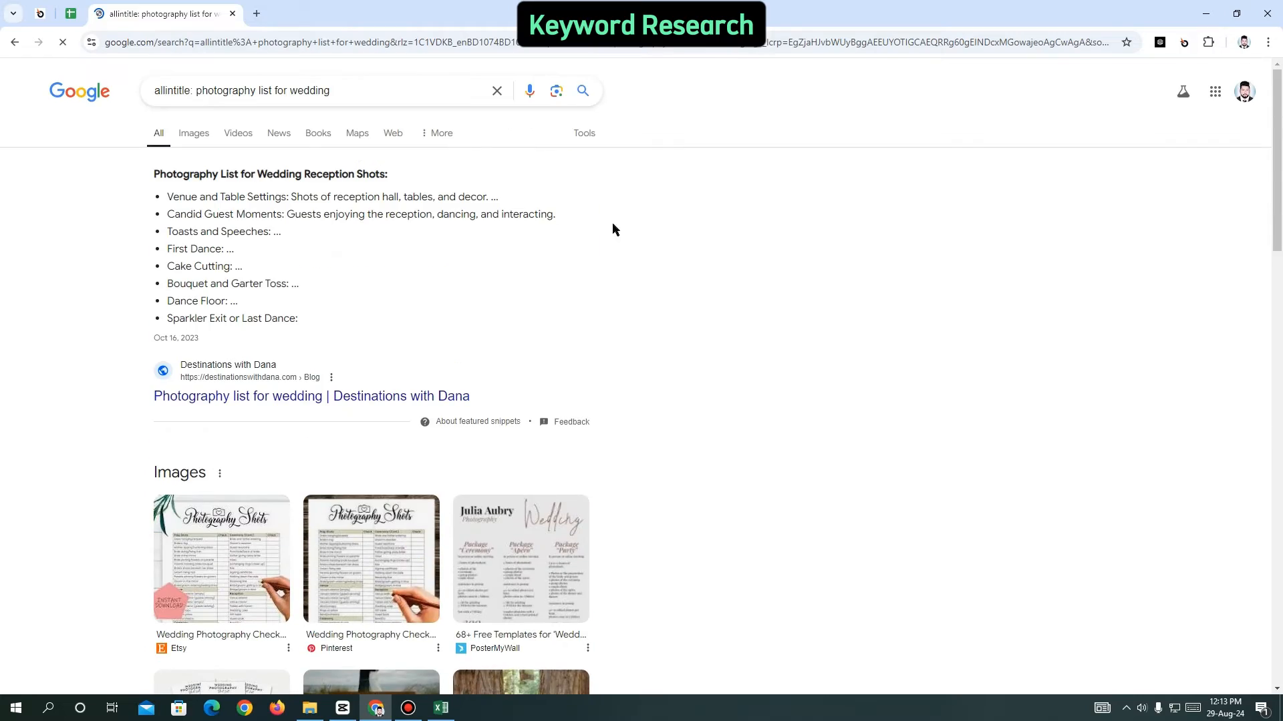
pyautogui.scroll(-12, 168, 453)
pyautogui.scroll(12, 182, 445)
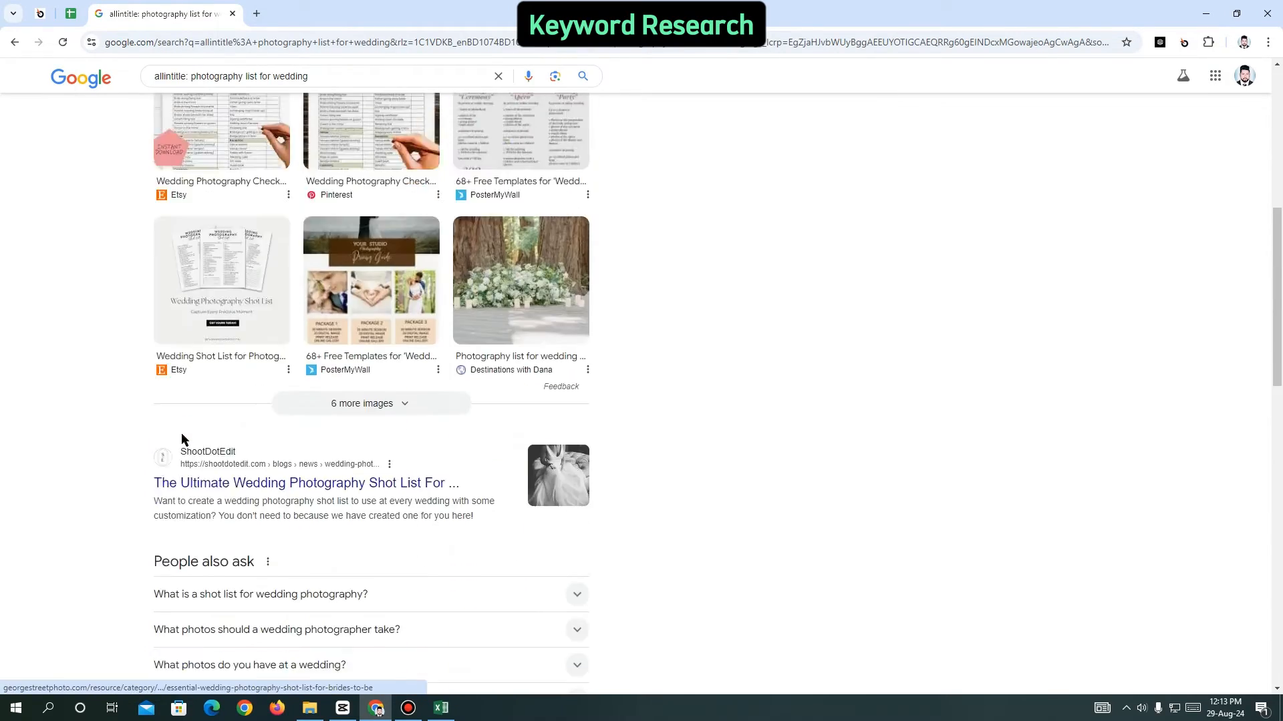
pyautogui.scroll(-15, 181, 442)
pyautogui.scroll(20, 187, 445)
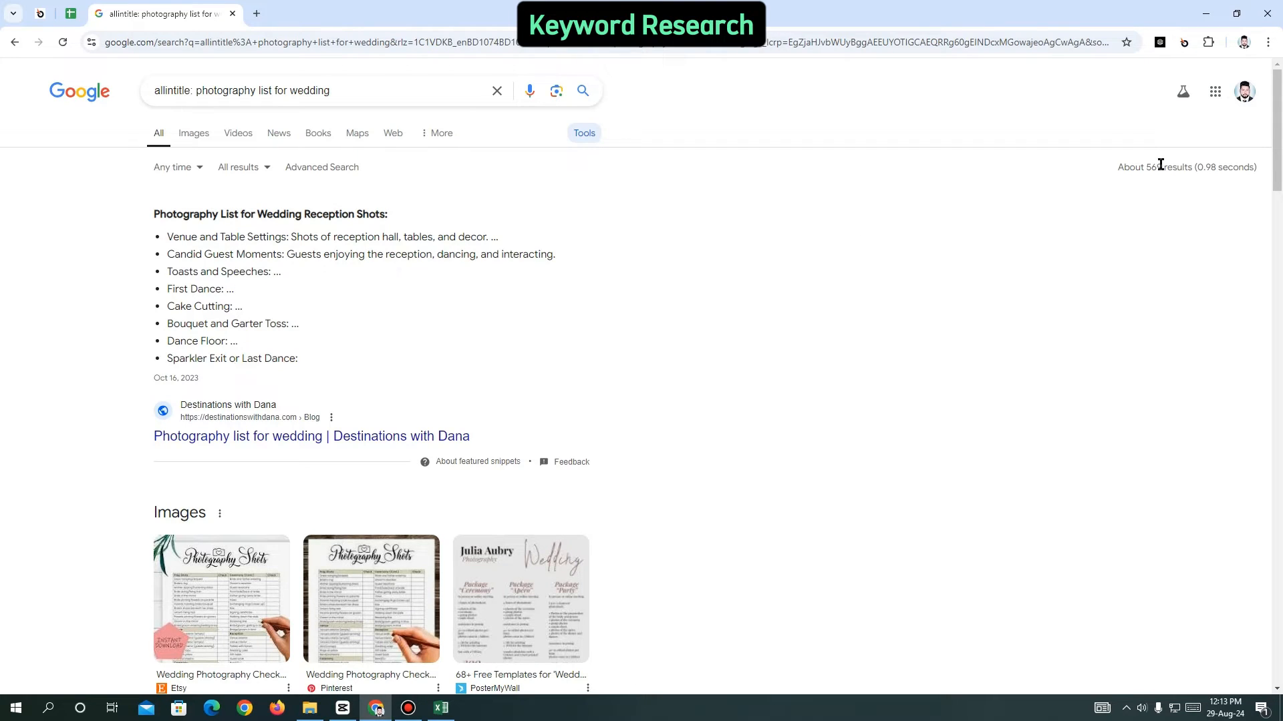
# Copy the result count to Excel, fill the "photography list for wedding" row green and enter 569 as its Allintitle value.
pyautogui.moveTo(1160, 164); pyautogui.dragTo(1146, 167)
pyautogui.hotkey('ctrl', 'c')
pyautogui.hotkey('alt', 'Tab')
pyautogui.click(213, 74)
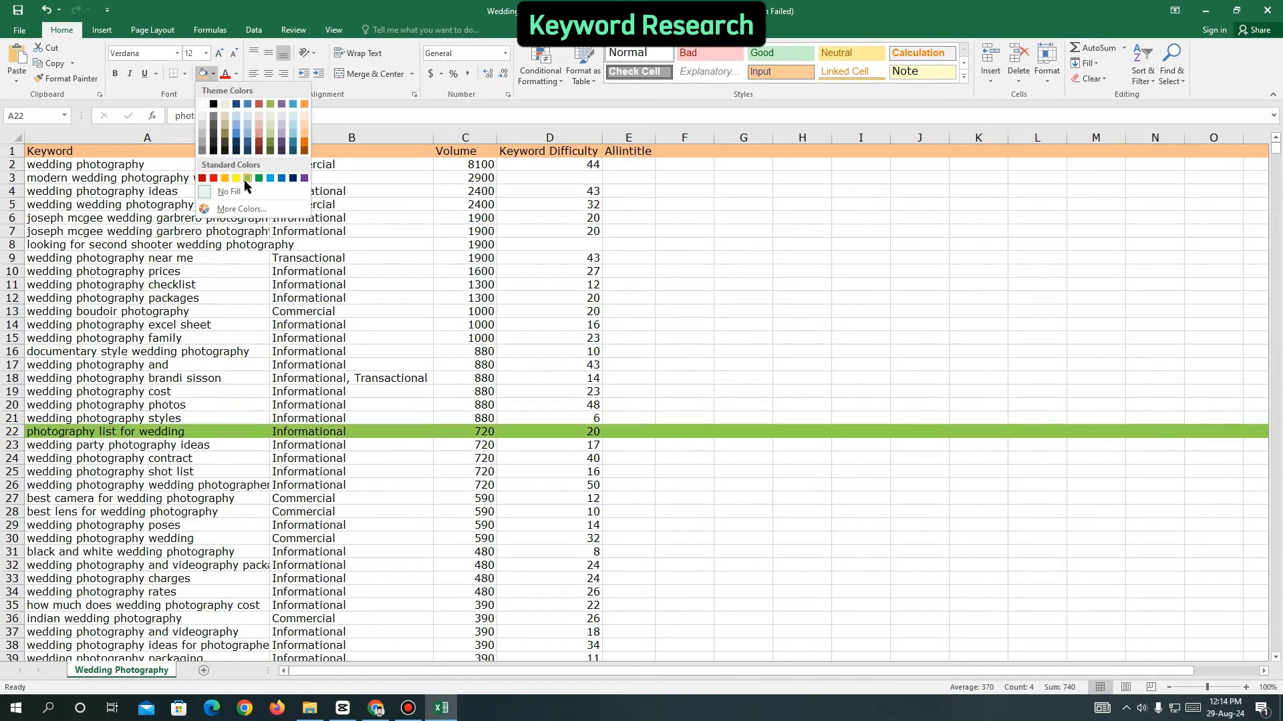
pyautogui.click(249, 187)
pyautogui.click(534, 433)
pyautogui.doubleClick(646, 433)
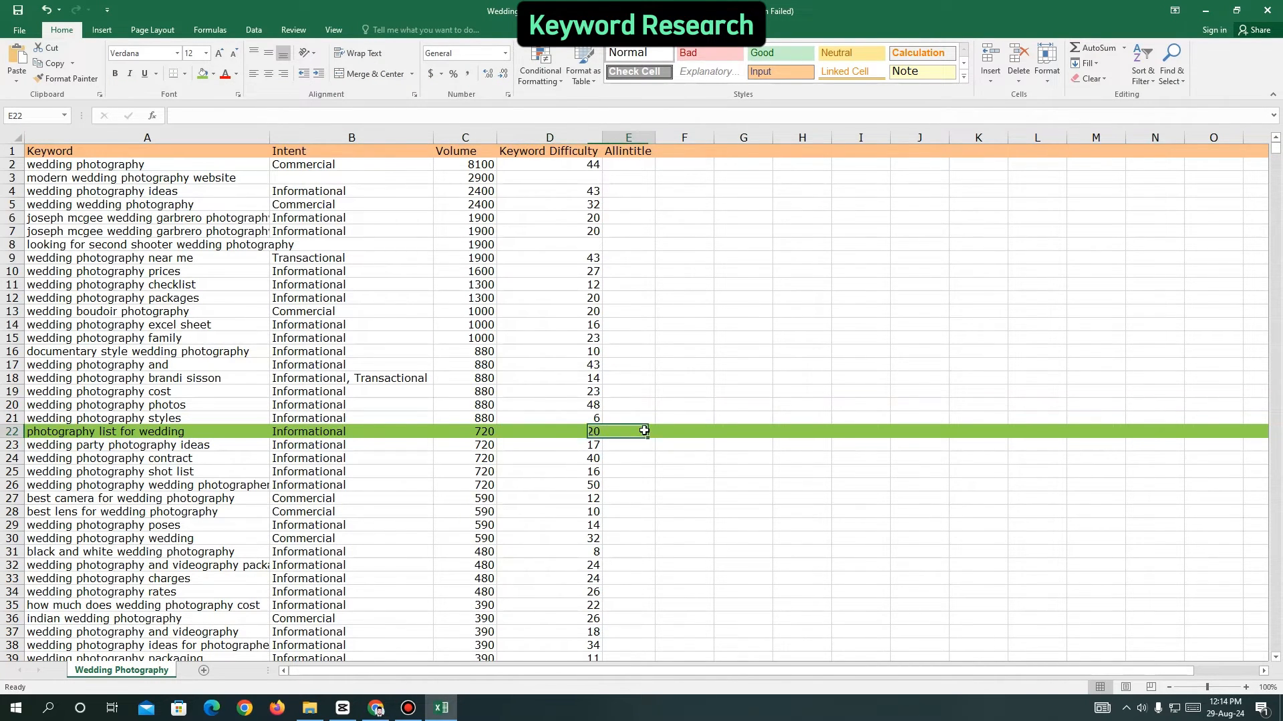
pyautogui.hotkey('ctrl', 'v')
pyautogui.click(668, 497)
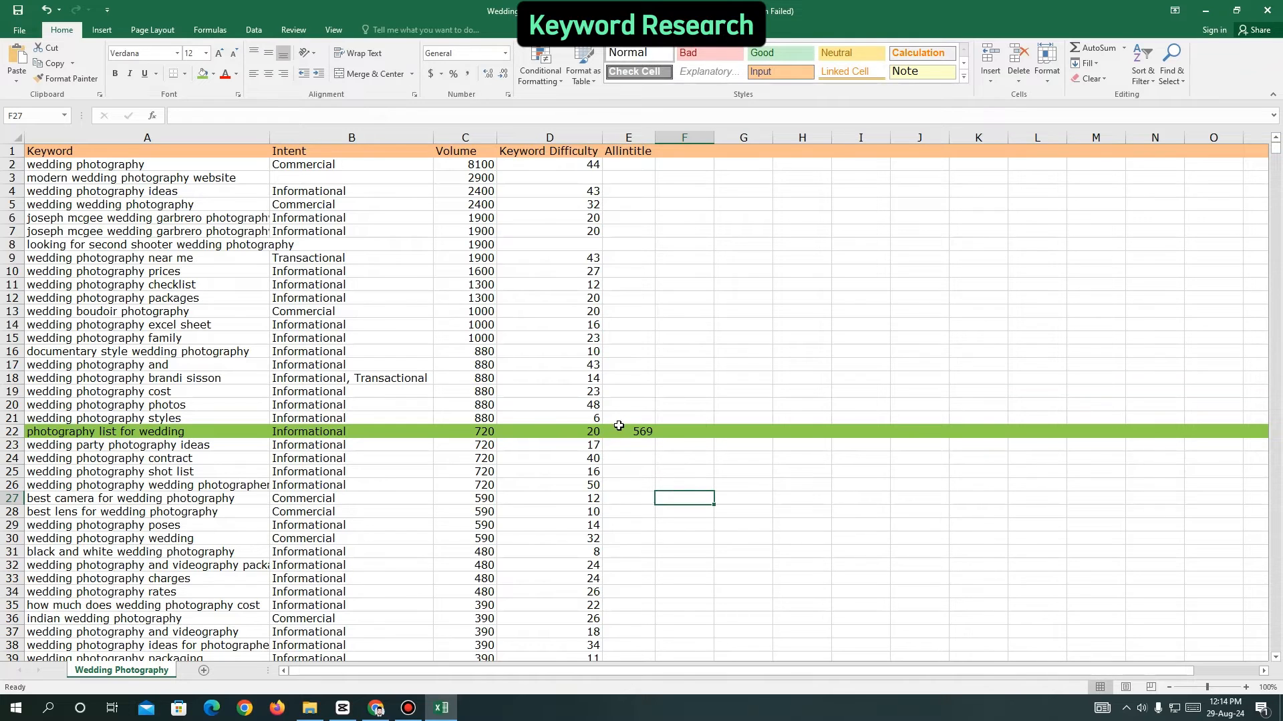
# Compare the recorded Allintitle value with the result count of the Google search for "photography list for wedding".
pyautogui.click(477, 454)
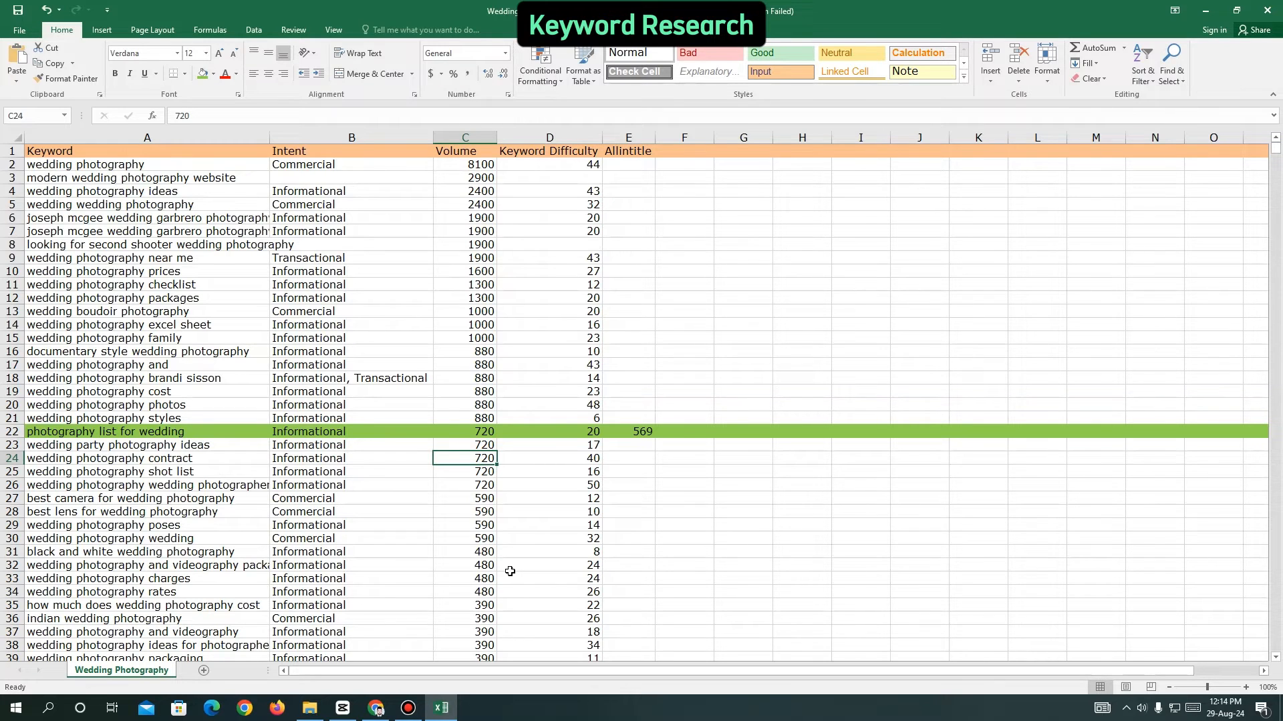
pyautogui.hotkey('alt', 'Tab')
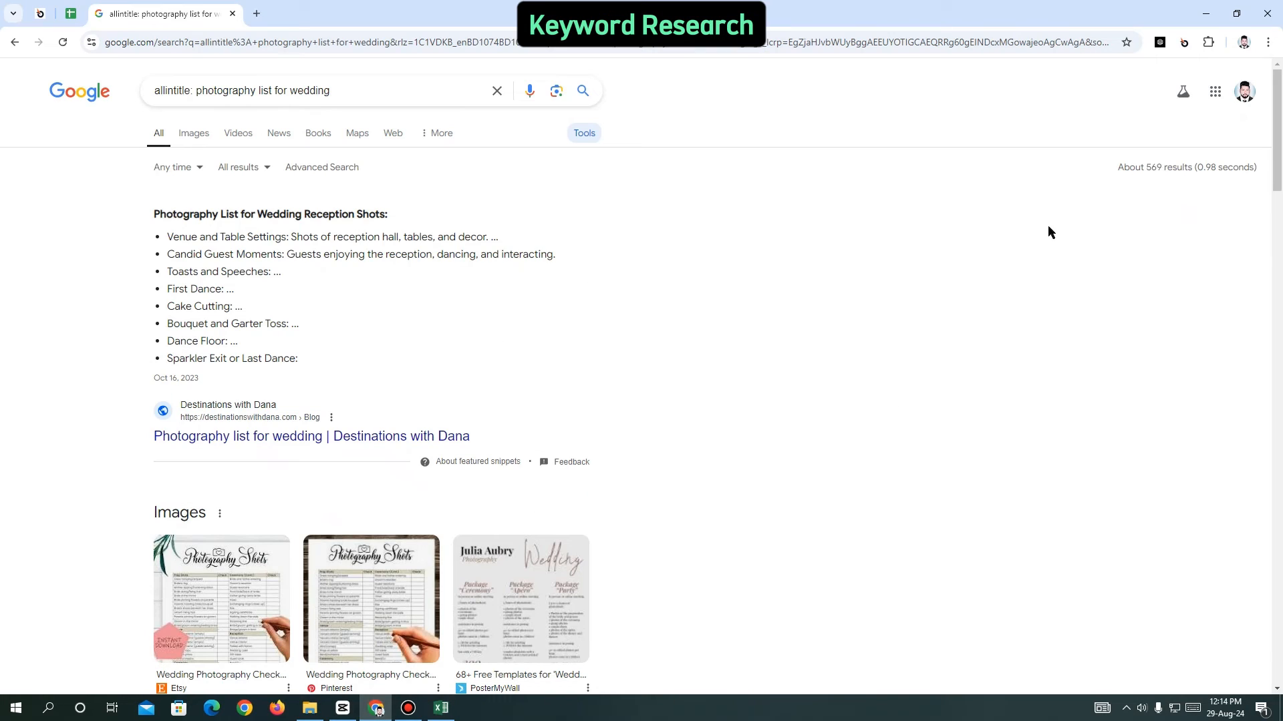
pyautogui.doubleClick(1153, 168)
pyautogui.click(1153, 174)
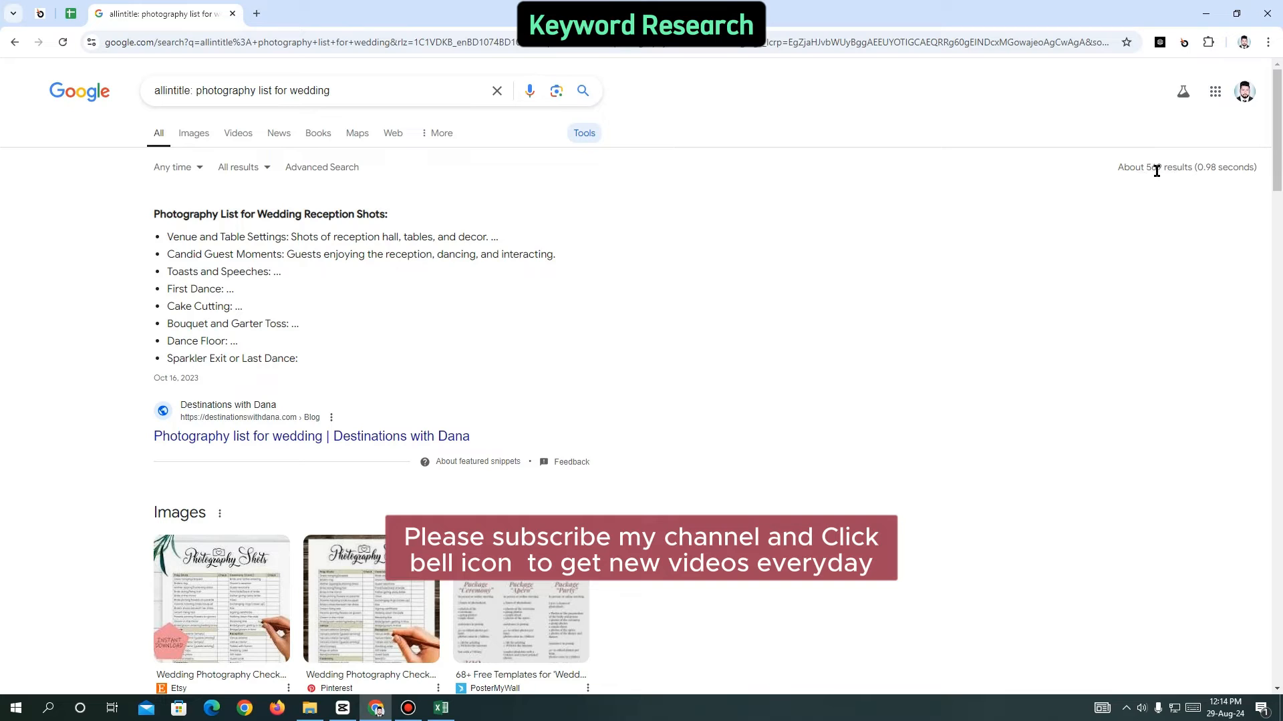
pyautogui.moveTo(1162, 168); pyautogui.dragTo(1146, 168)
pyautogui.click(1147, 168)
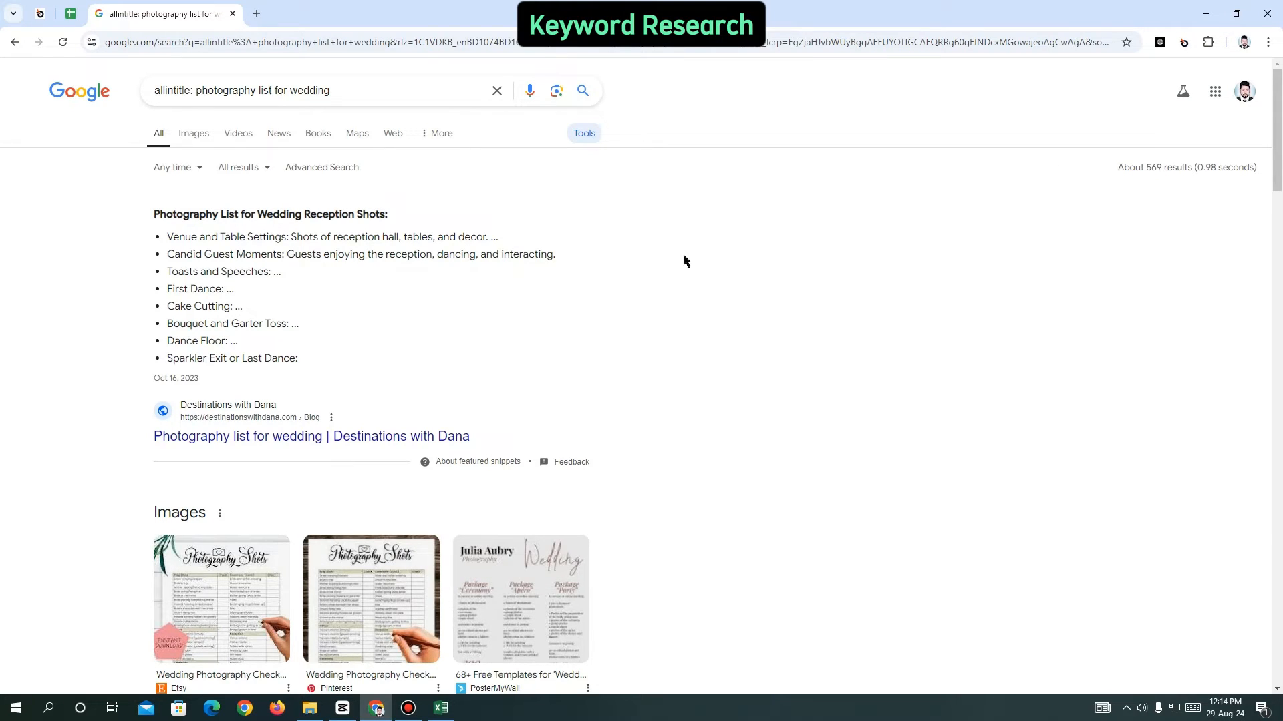
pyautogui.click(441, 708)
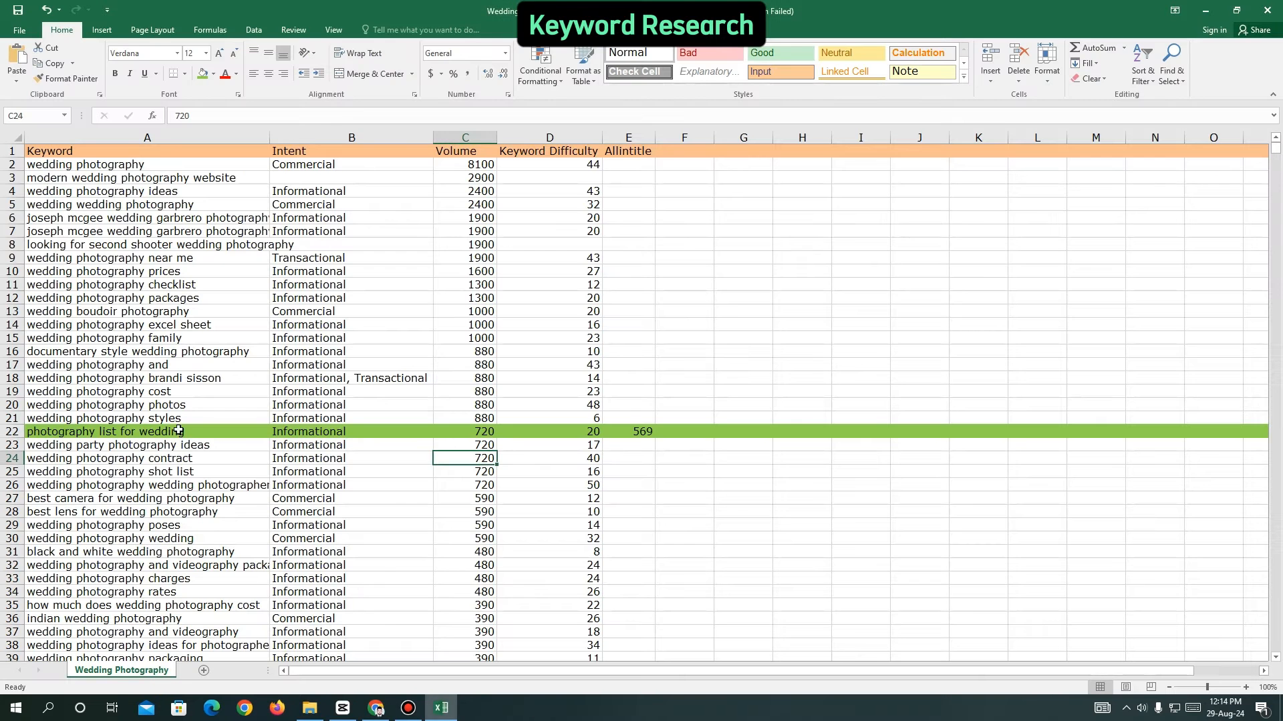
# Switch to Chrome and check the allintitle result count for "wedding party photography ideas".
pyautogui.hotkey('alt', 'Tab')
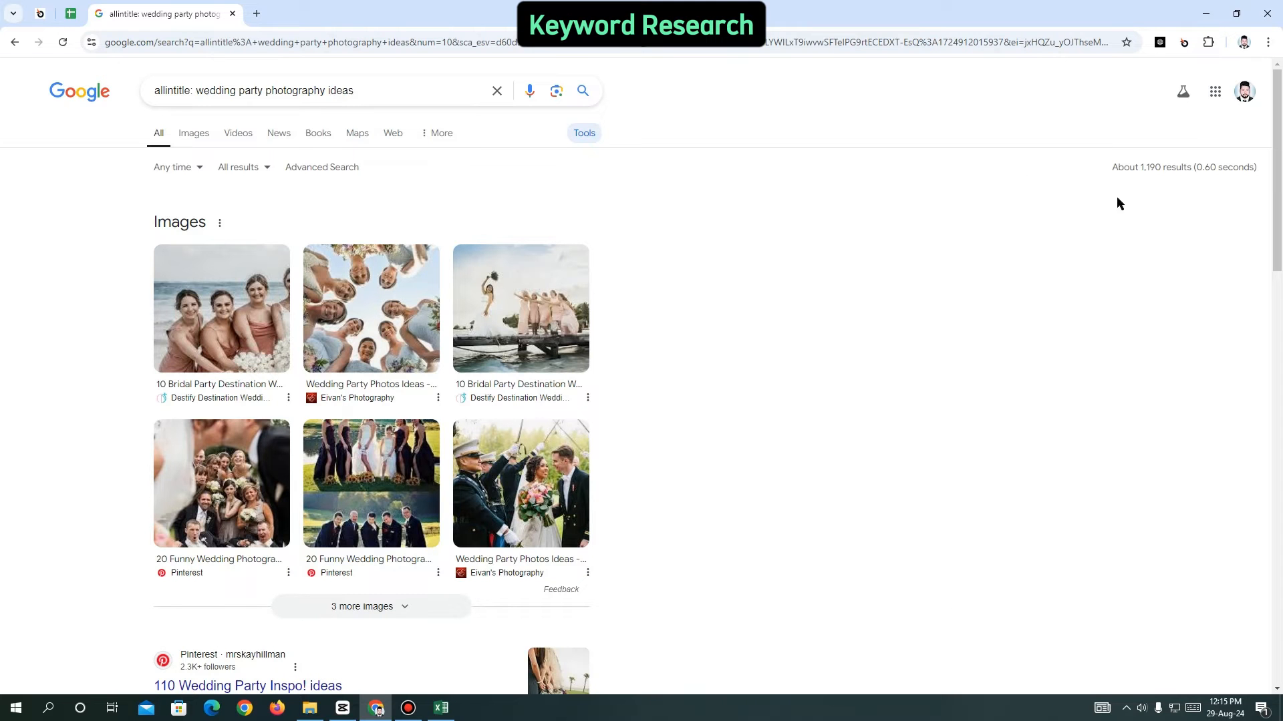
pyautogui.doubleClick(1154, 167)
pyautogui.click(812, 331)
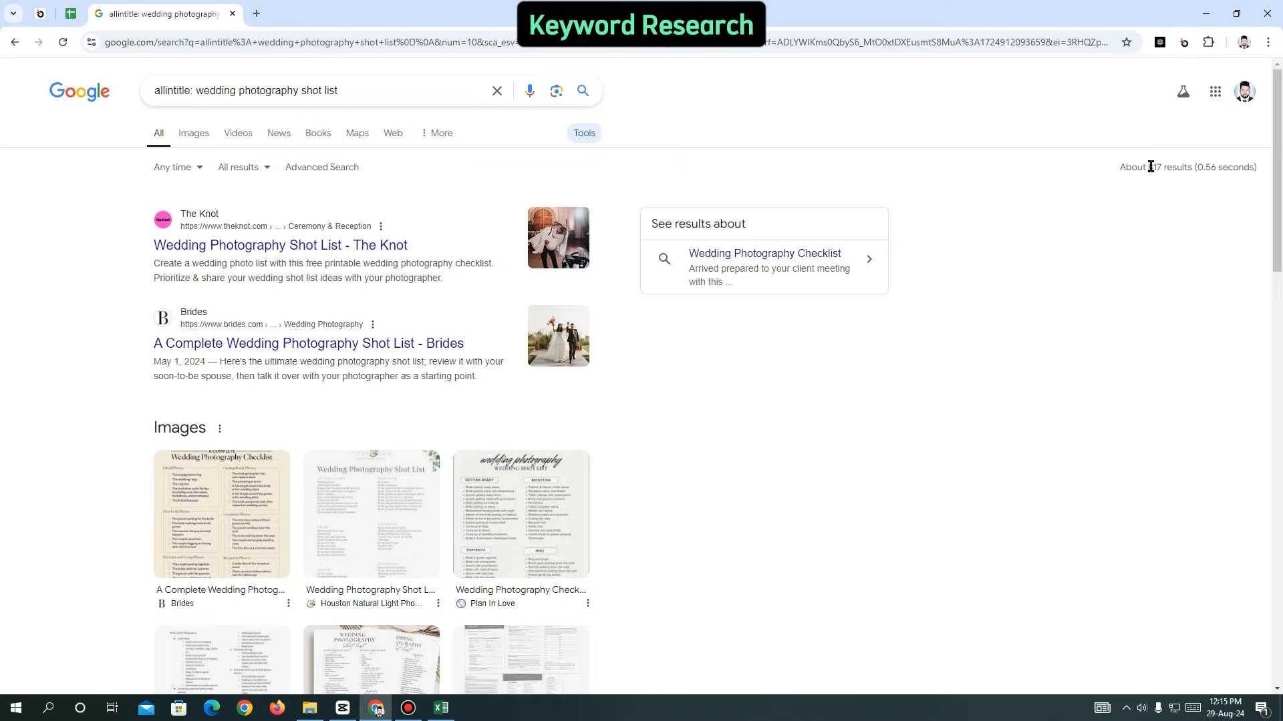
# Enter Google's allintitle count of 817 for "wedding photography shot list" in the Excel worksheet and fill that keyword's row green.
pyautogui.doubleClick(1151, 167)
pyautogui.hotkey('alt', 'Tab')
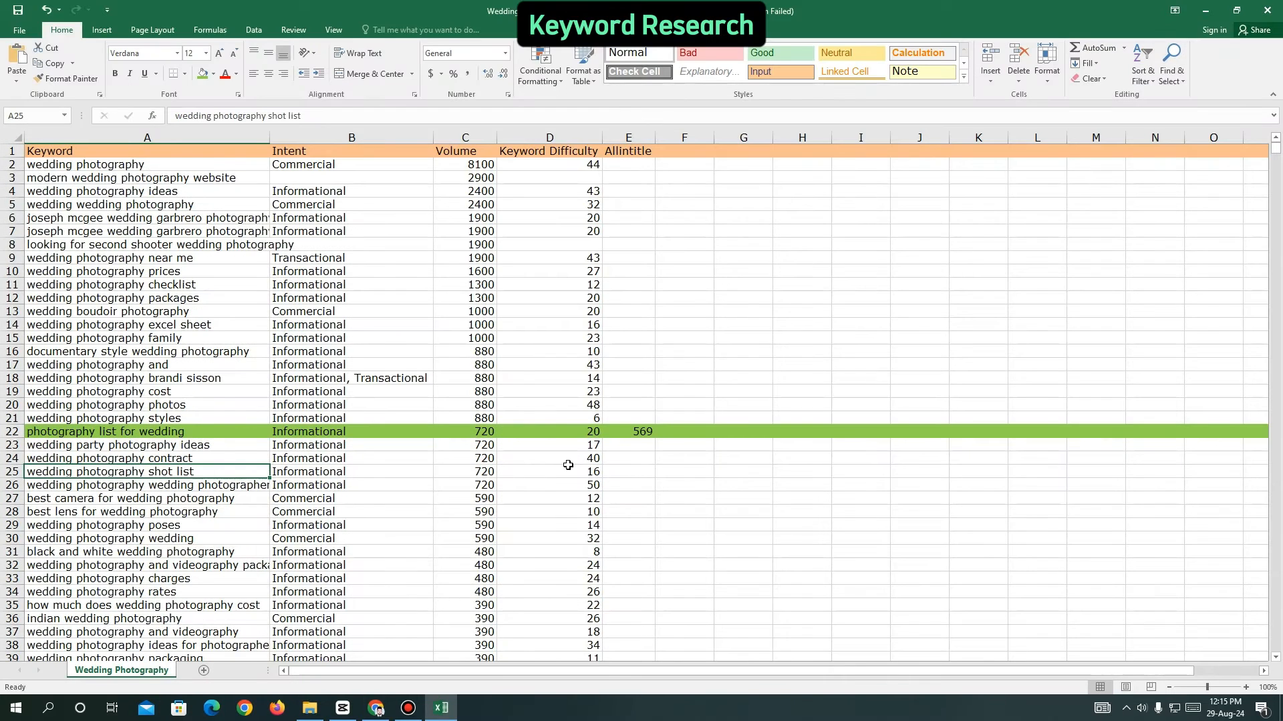
pyautogui.click(10, 471)
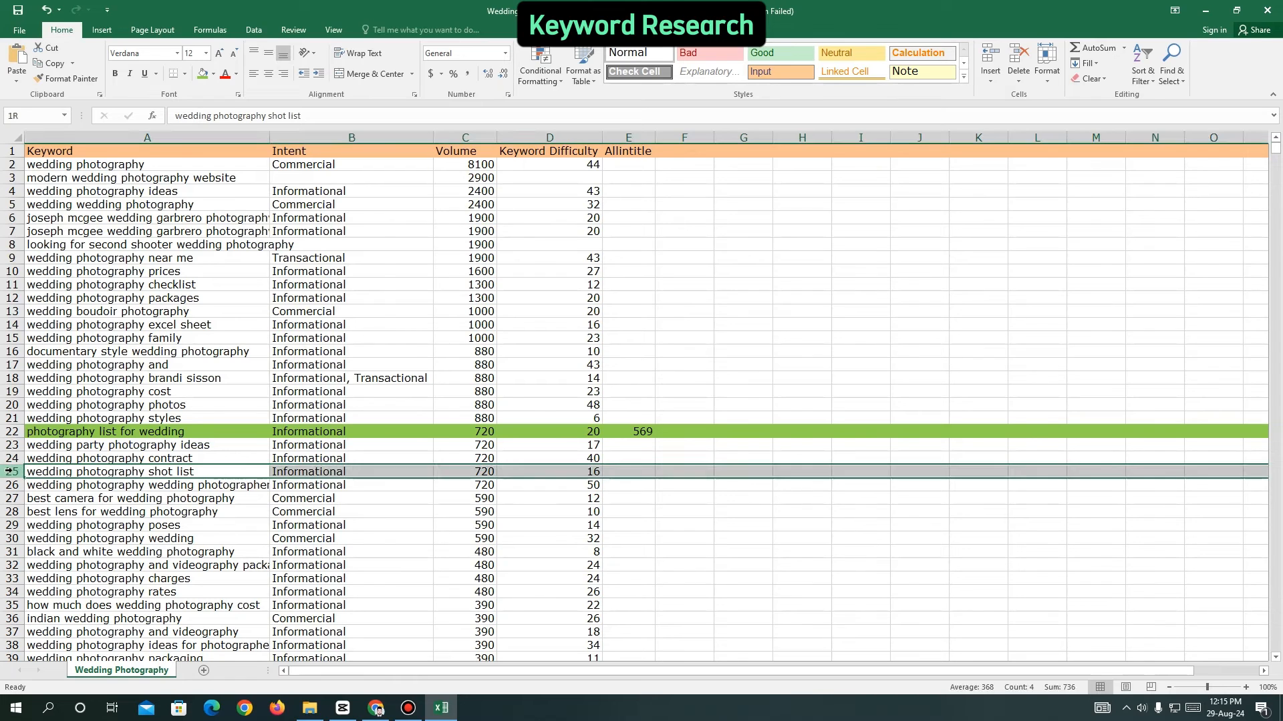
pyautogui.click(639, 472)
pyautogui.write('817')
pyautogui.press('Return')
pyautogui.click(639, 473)
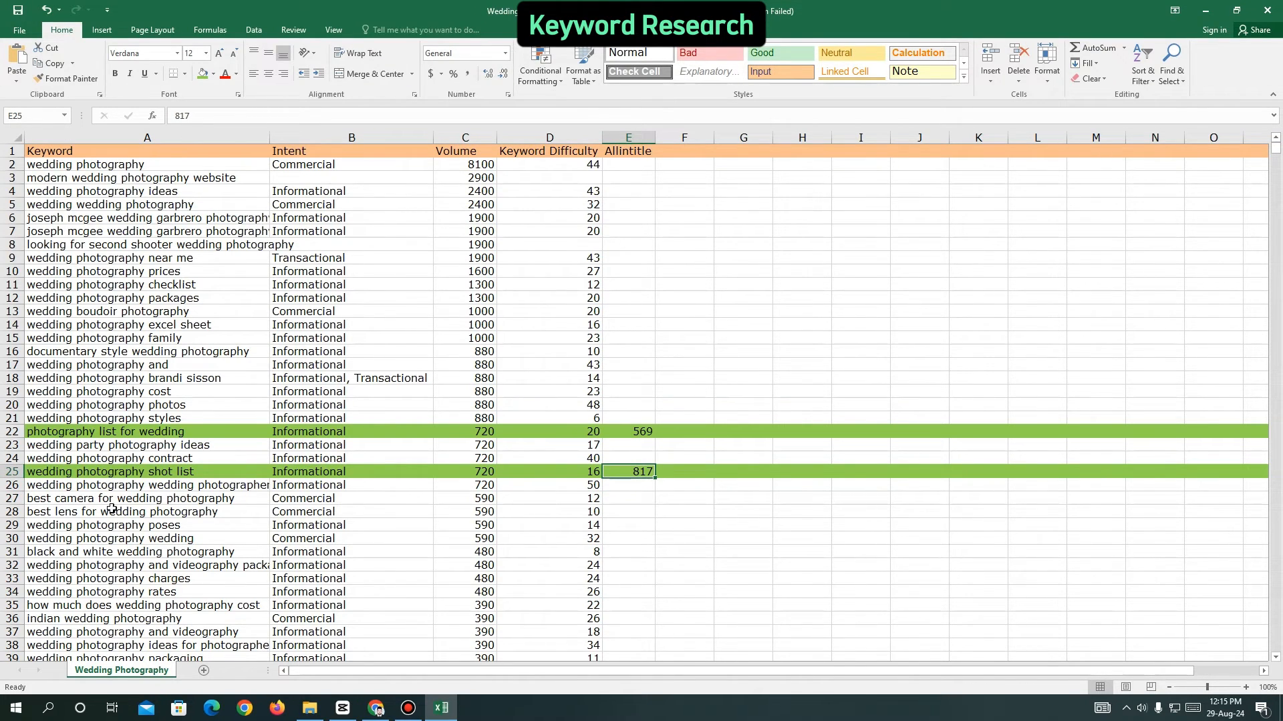
# Copy the next keyword from the worksheet and search Google in Chrome for "allintitle: wedding photography wedding photographer".
pyautogui.click(110, 485)
pyautogui.hotkey('ctrl', 'c')
pyautogui.click(376, 708)
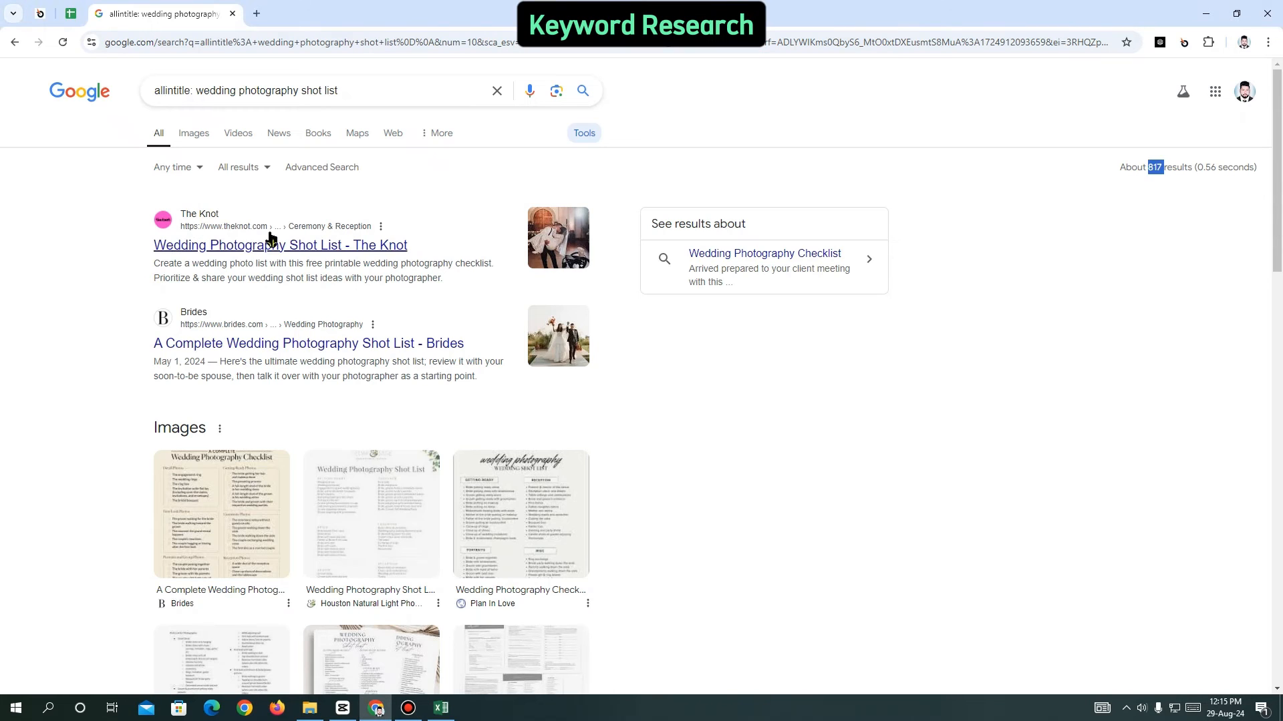
pyautogui.moveTo(195, 90); pyautogui.dragTo(446, 90)
pyautogui.hotkey('ctrl', 'v')
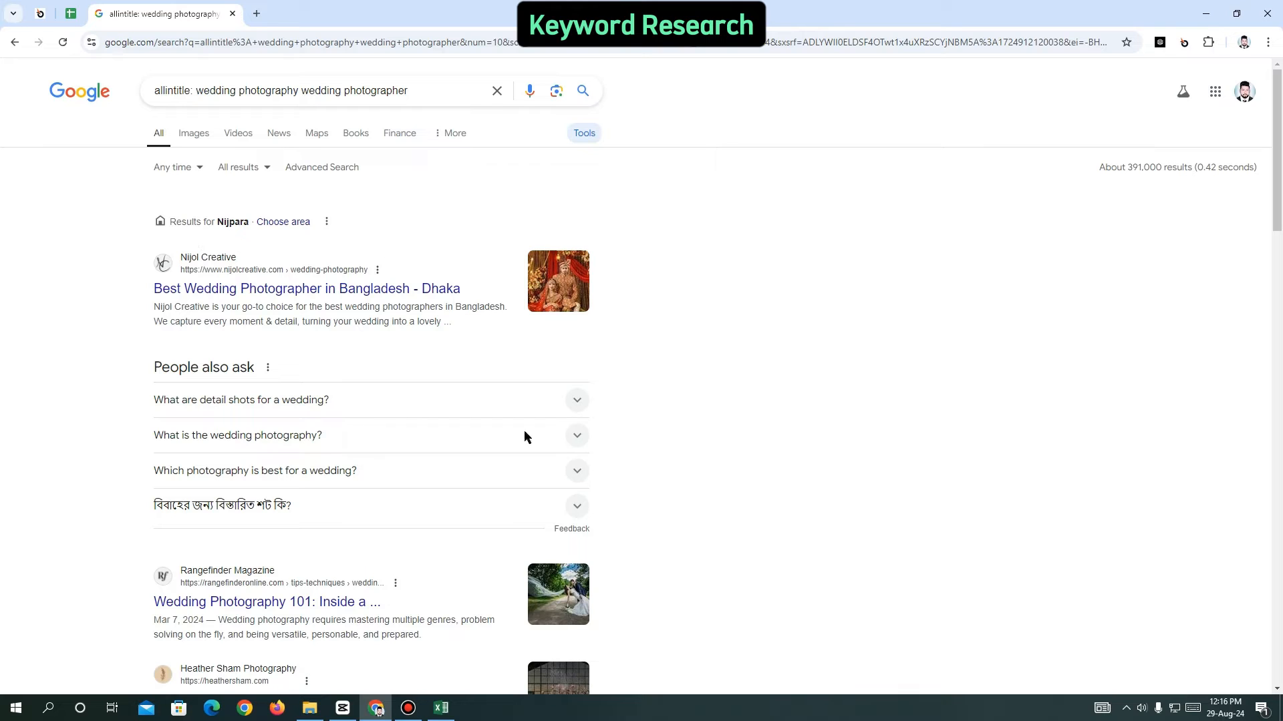
# Limit the allintitle search to the United States region with Google's Advanced Search and complete the robot check.
pyautogui.click(586, 134)
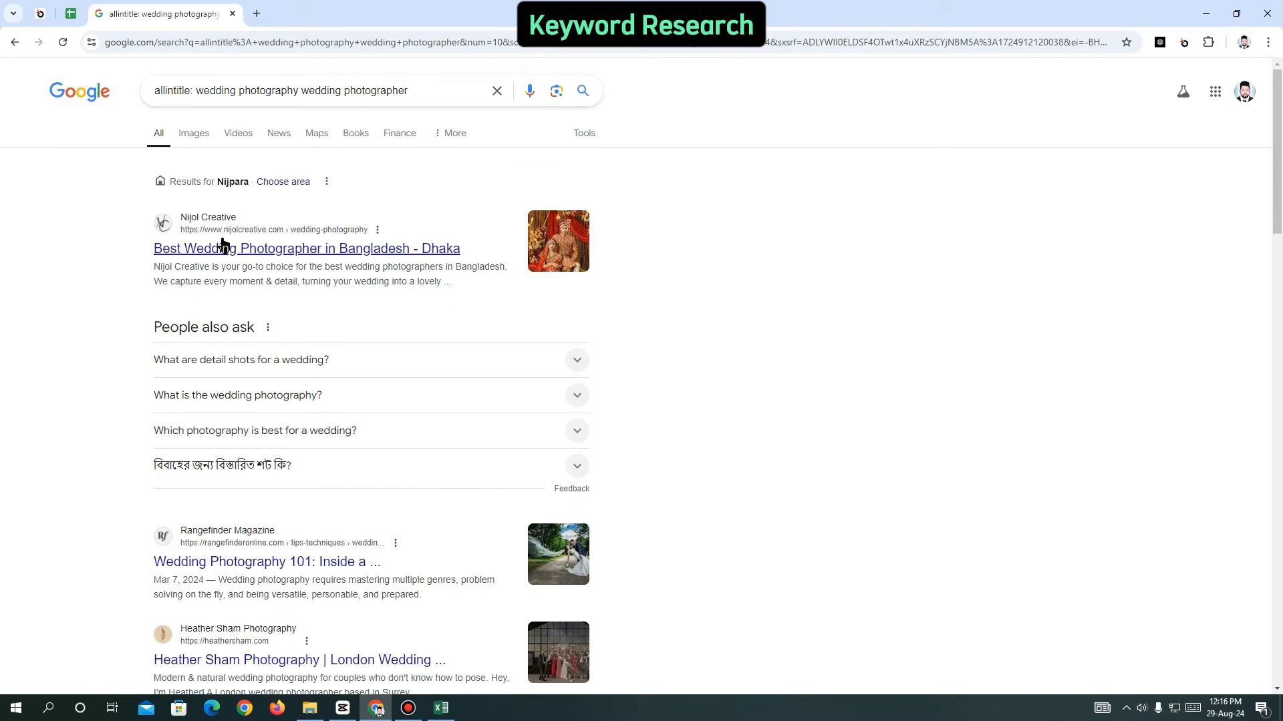
pyautogui.click(585, 134)
pyautogui.click(321, 170)
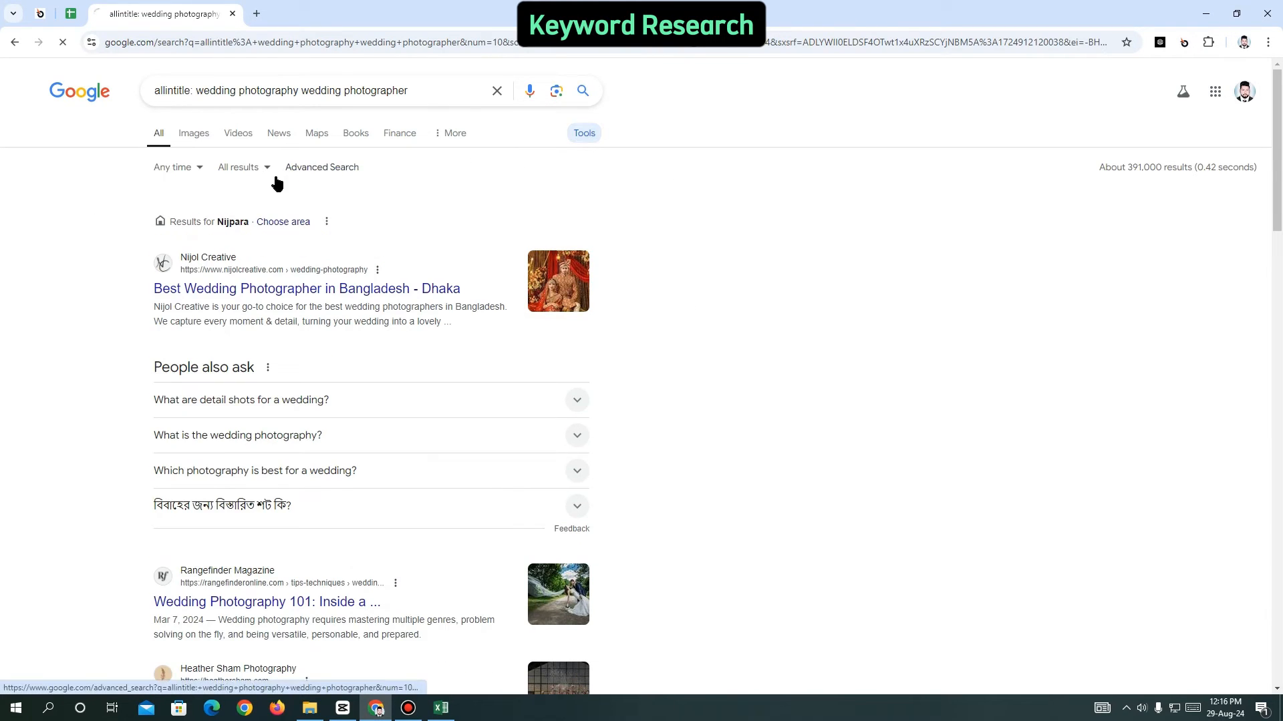
pyautogui.click(278, 442)
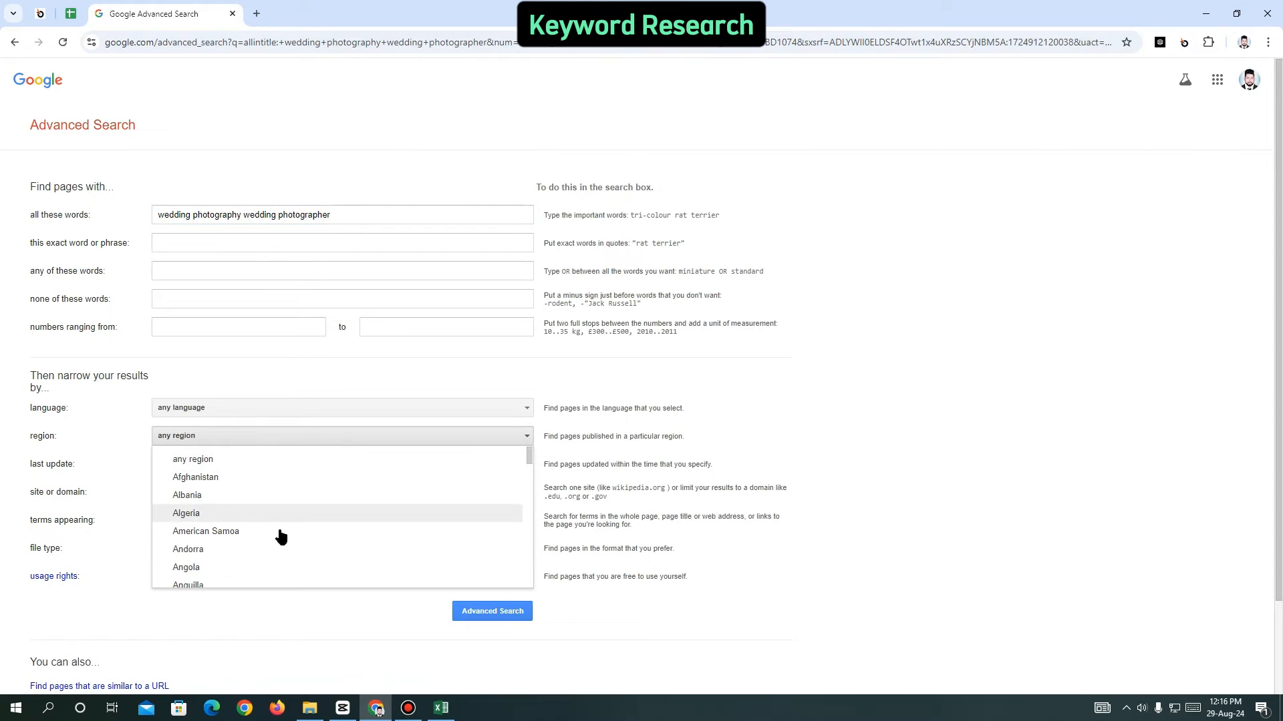
pyautogui.scroll(-10, 281, 532)
pyautogui.moveTo(530, 481); pyautogui.dragTo(532, 571)
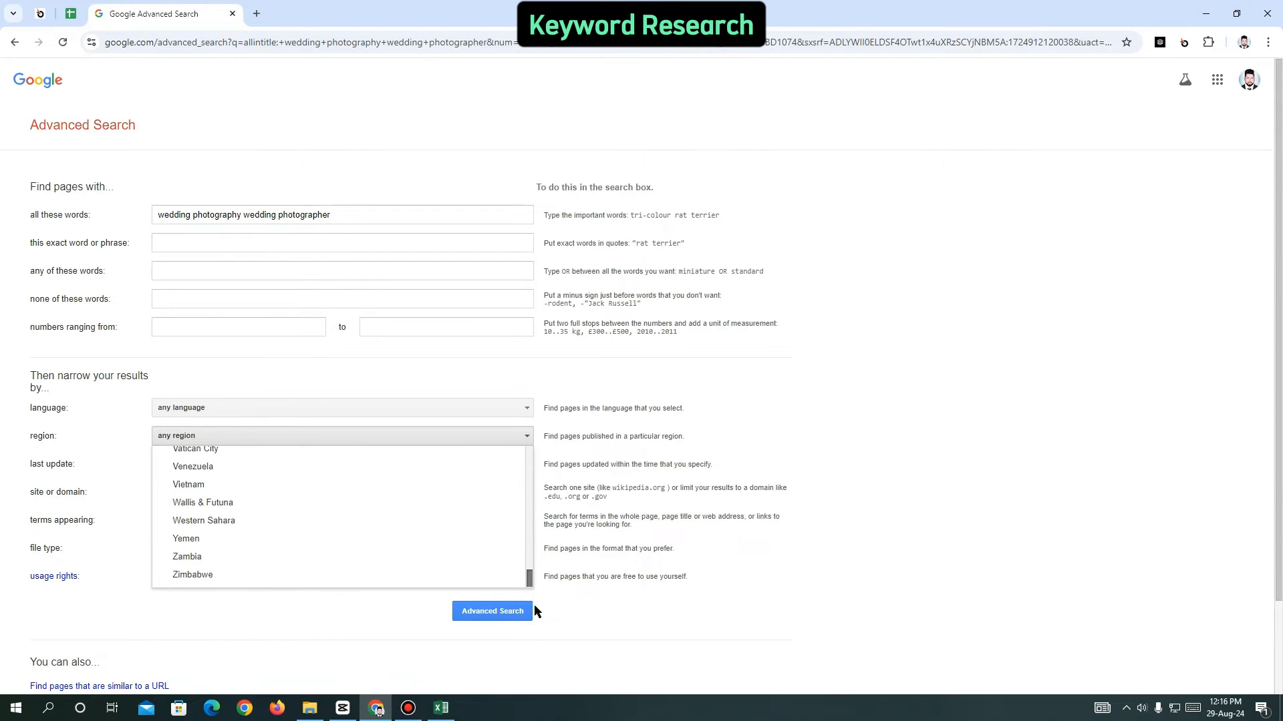
pyautogui.scroll(-4, 373, 543)
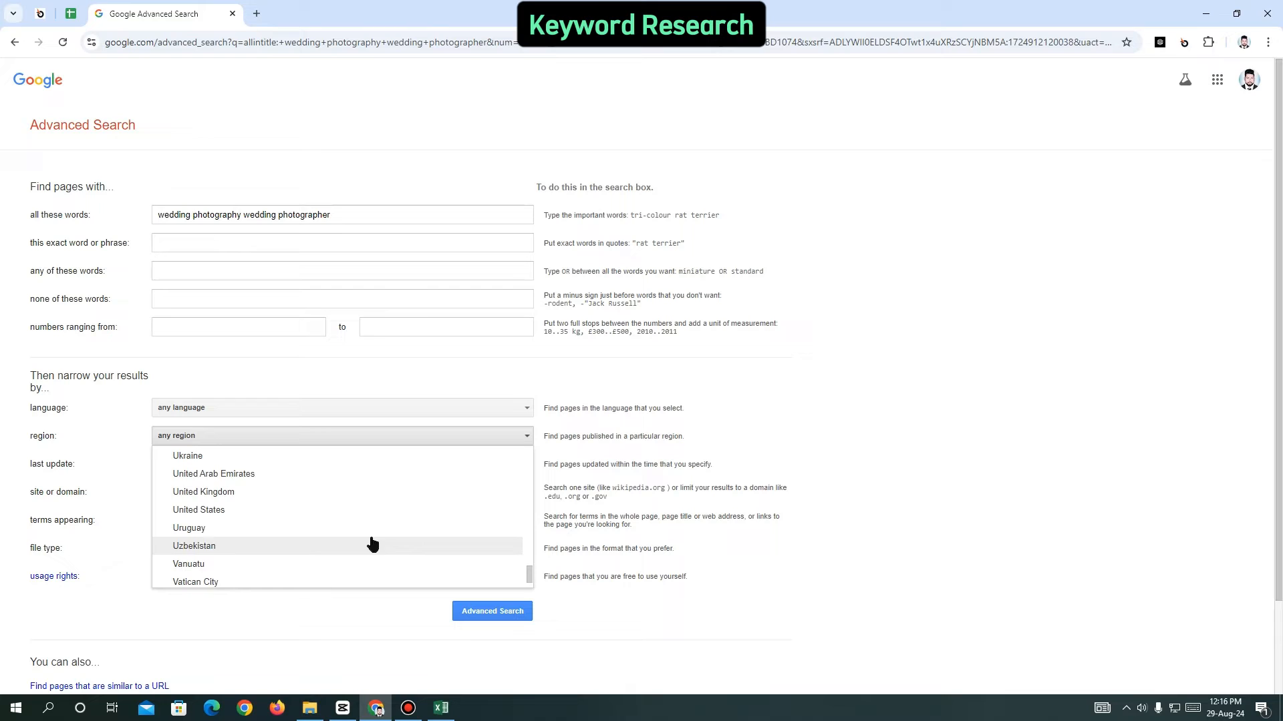
pyautogui.click(258, 511)
pyautogui.click(513, 618)
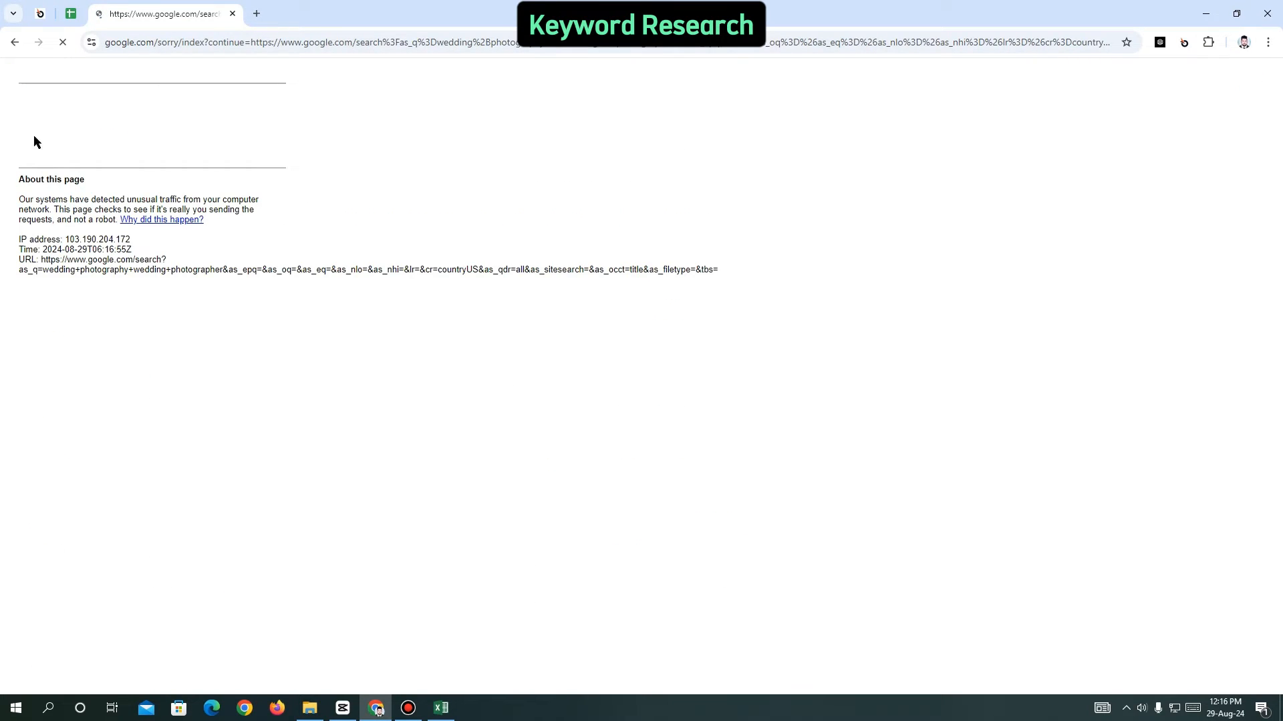
pyautogui.click(37, 129)
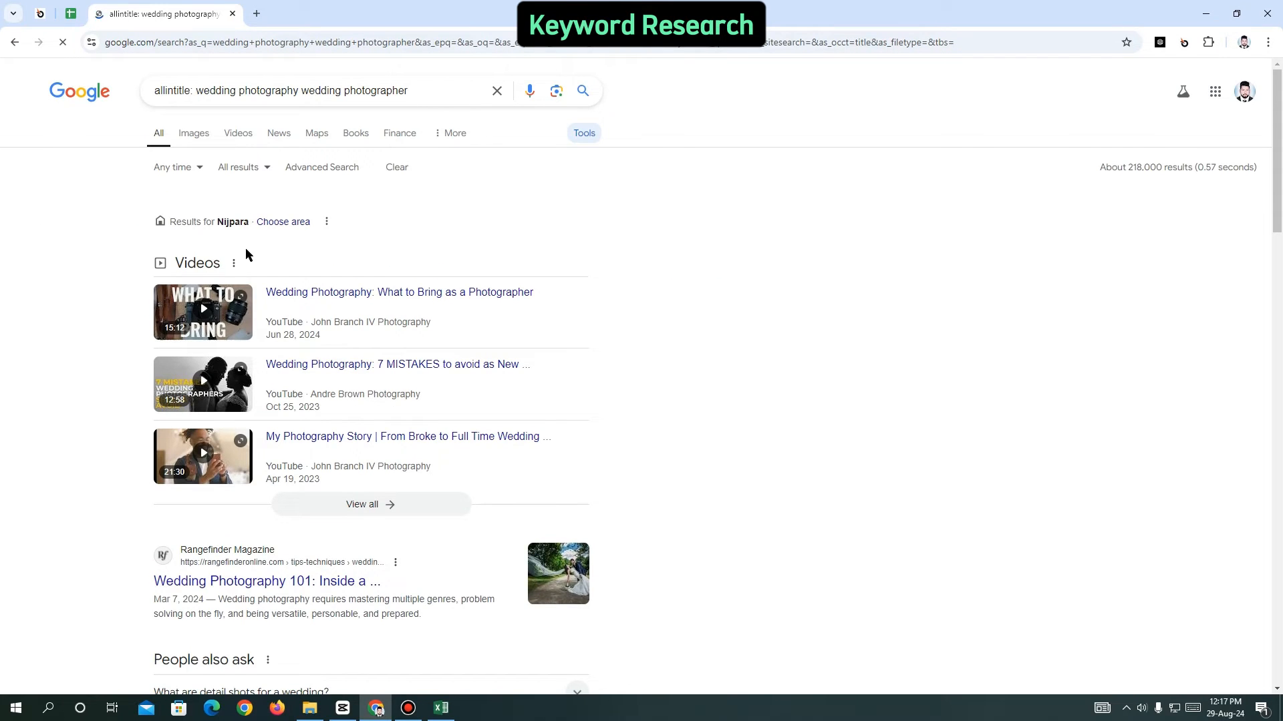
# Search for "google usa" in a new browser tab and open the Google USA page.
pyautogui.click(257, 13)
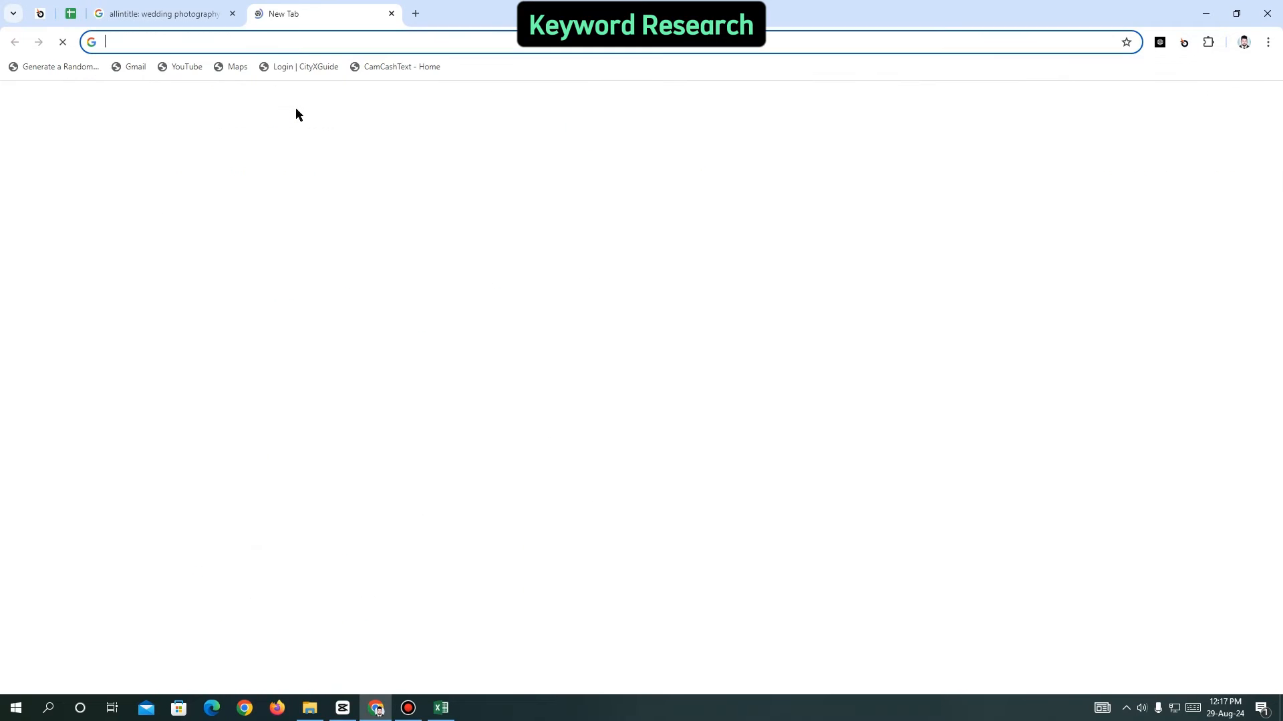
pyautogui.write('g')
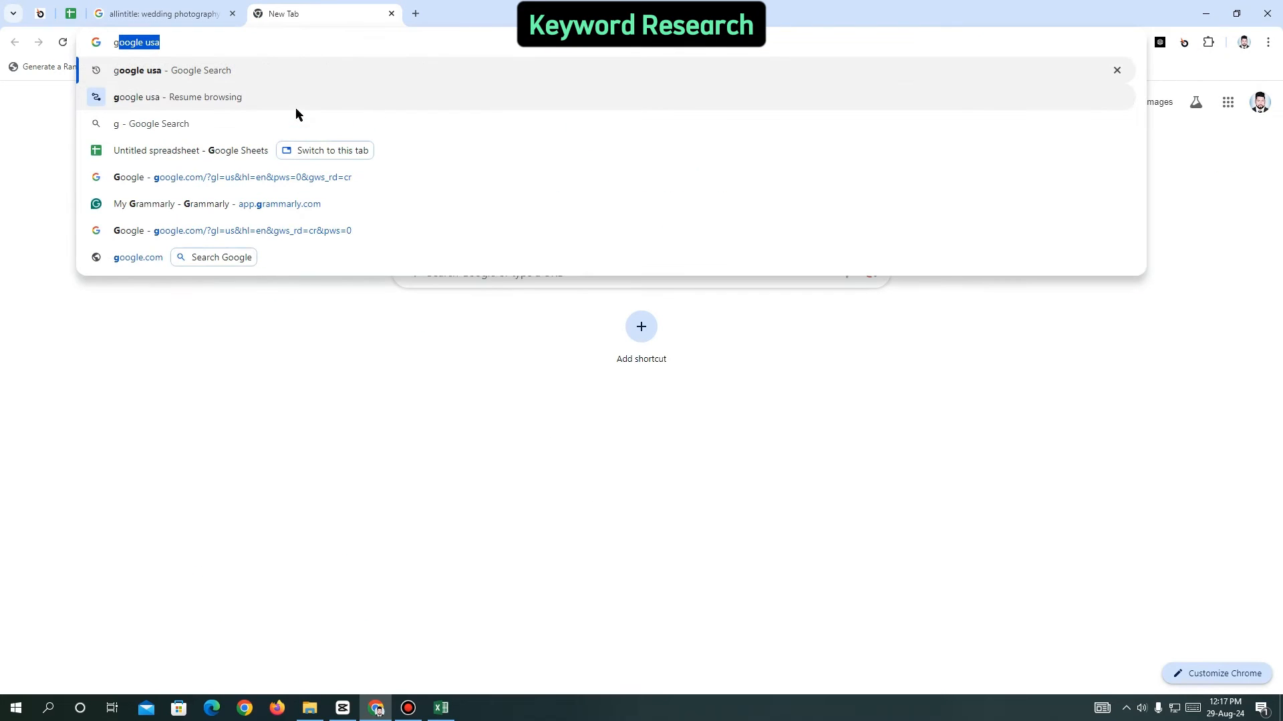
pyautogui.press('Return')
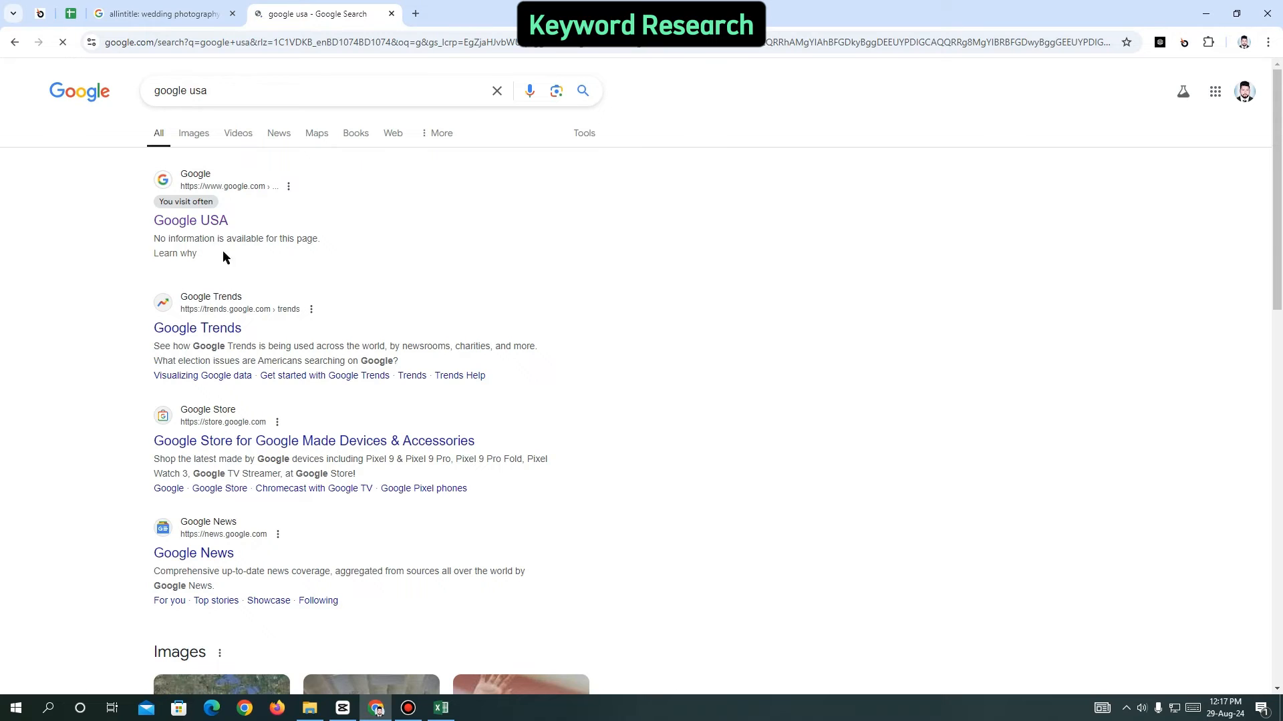
pyautogui.click(216, 225)
# Search Google USA for "allintitle: best camera for wedding photography" using the keyword from the Excel worksheet, and show the result count.
pyautogui.click(437, 711)
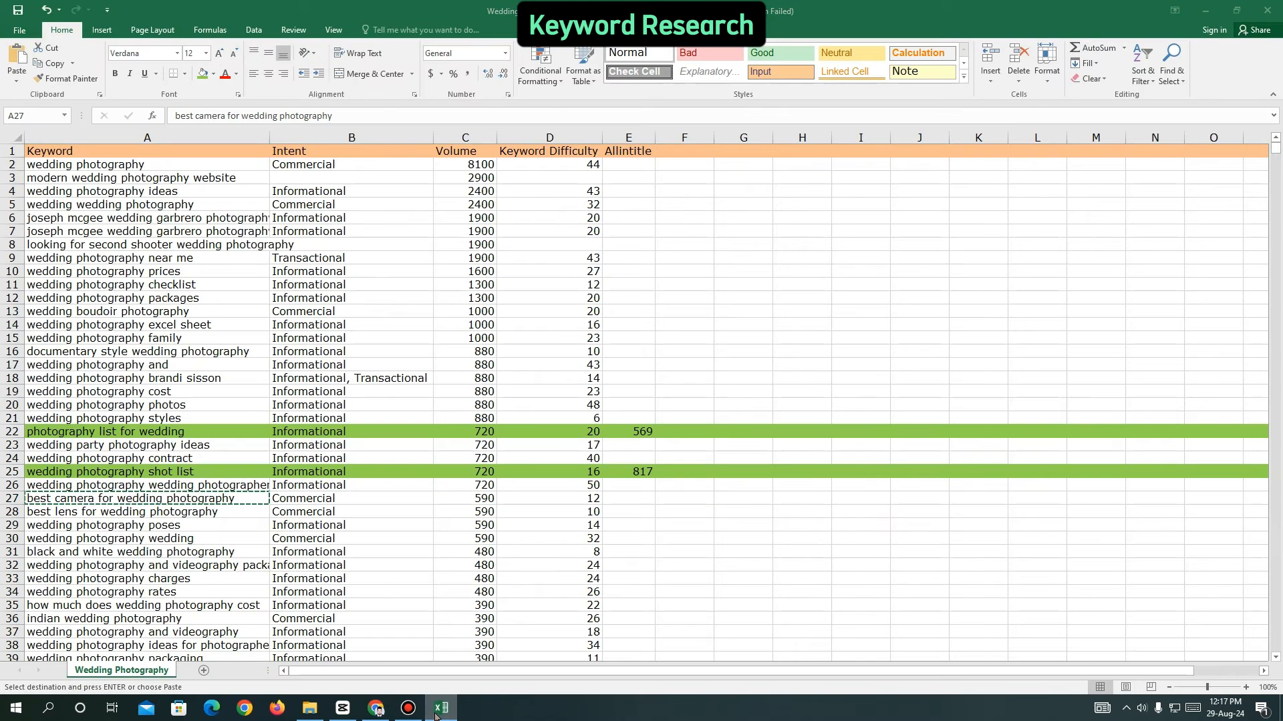
pyautogui.click(437, 710)
pyautogui.moveTo(196, 89); pyautogui.dragTo(524, 94)
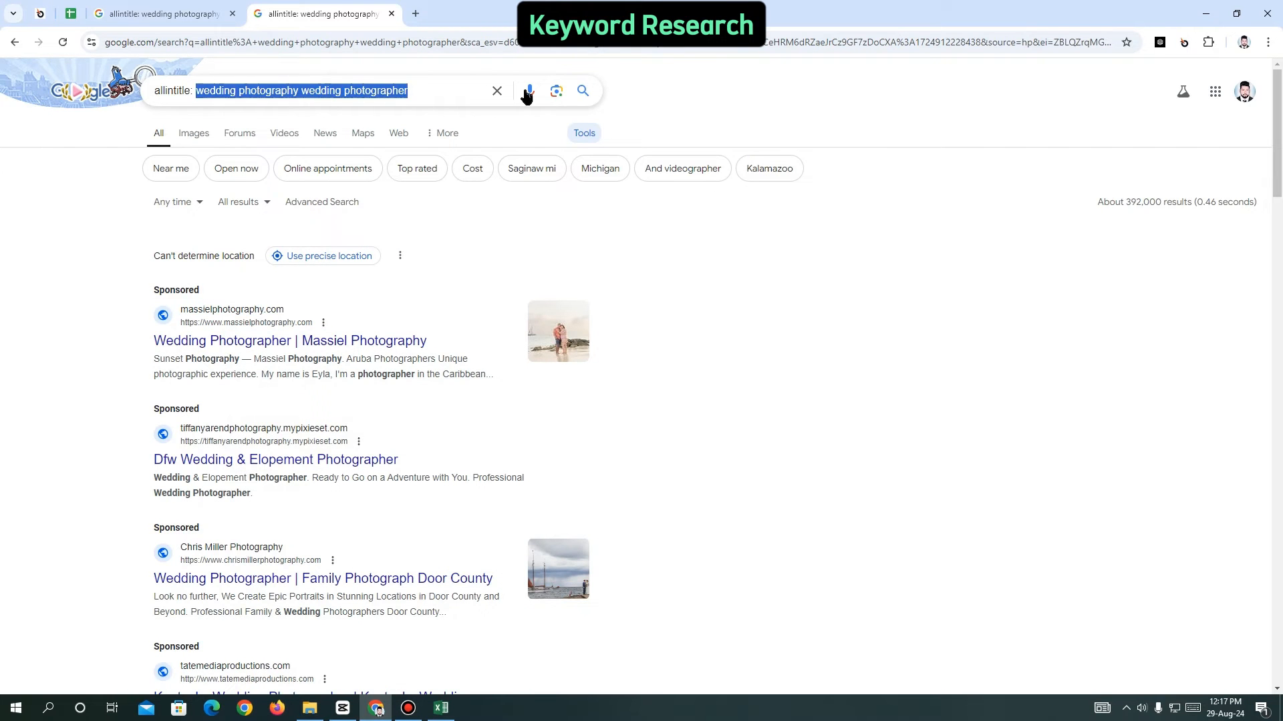
pyautogui.write('best camera for wedding photography')
pyautogui.press('Return')
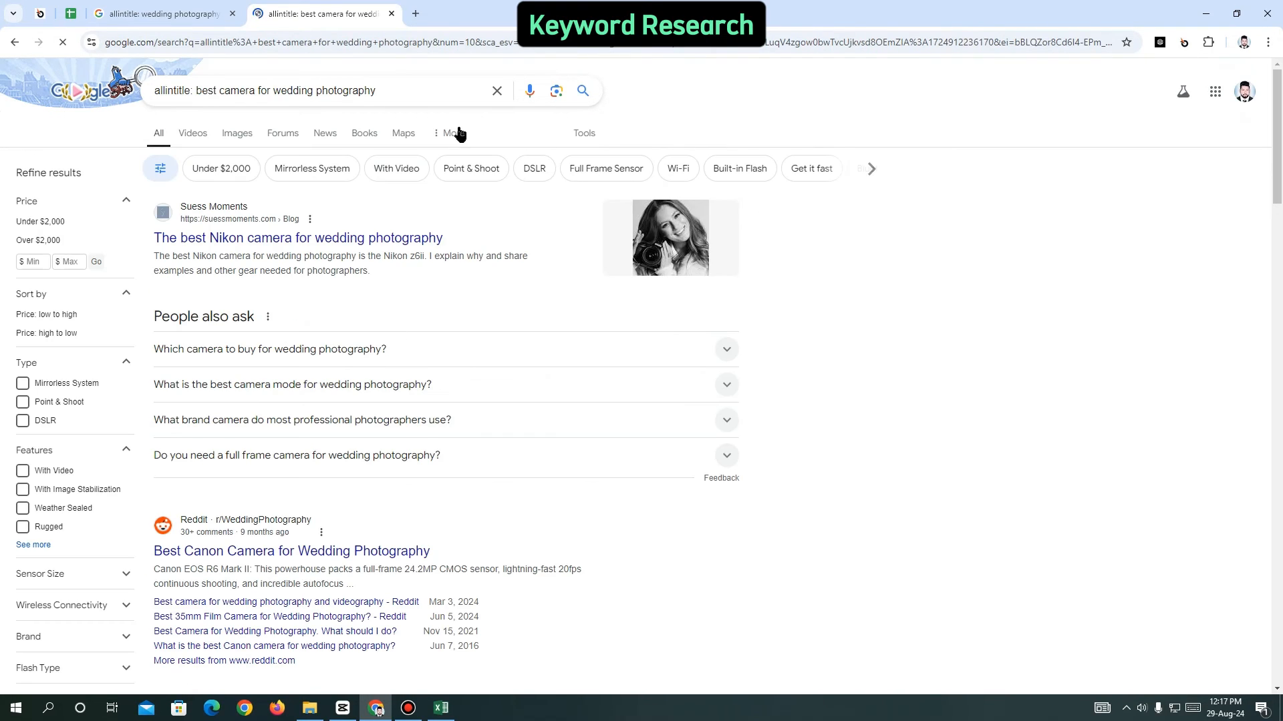
pyautogui.click(583, 140)
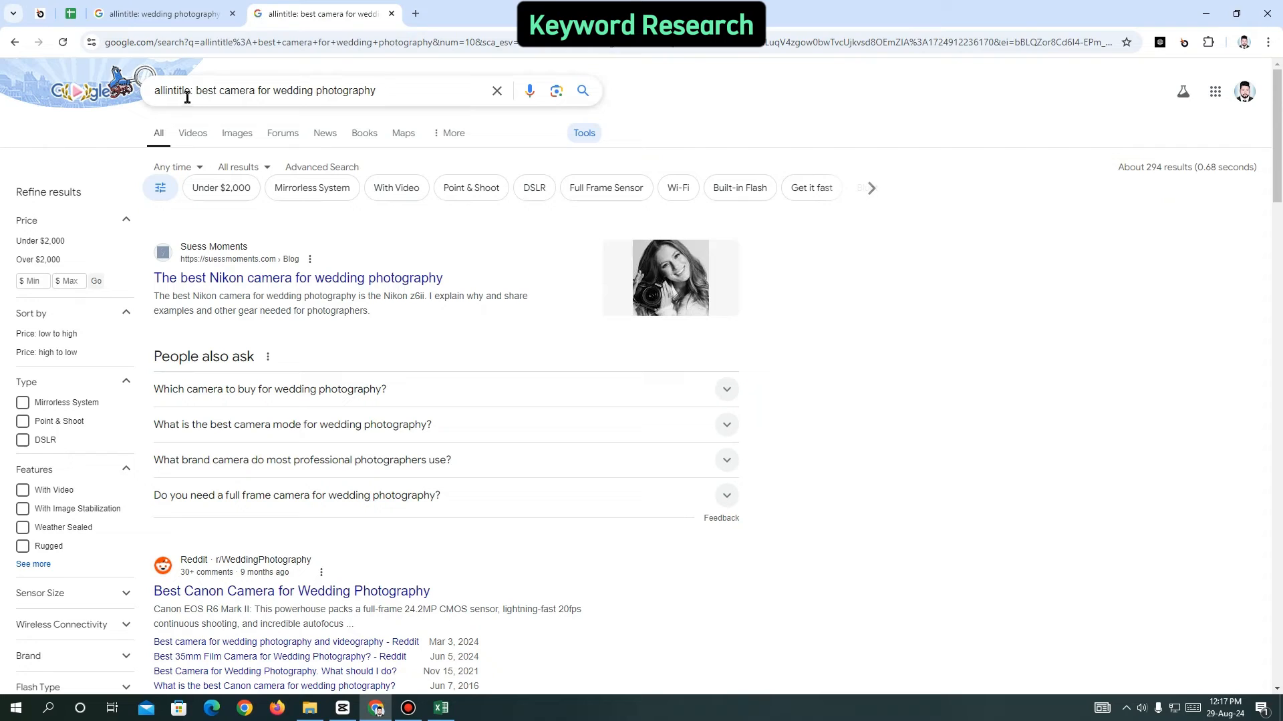
# Enter Google's allintitle count of 294 for "best camera for wedding photography" in the Excel worksheet and fill that keyword's row green.
pyautogui.doubleClick(1153, 167)
pyautogui.click(441, 708)
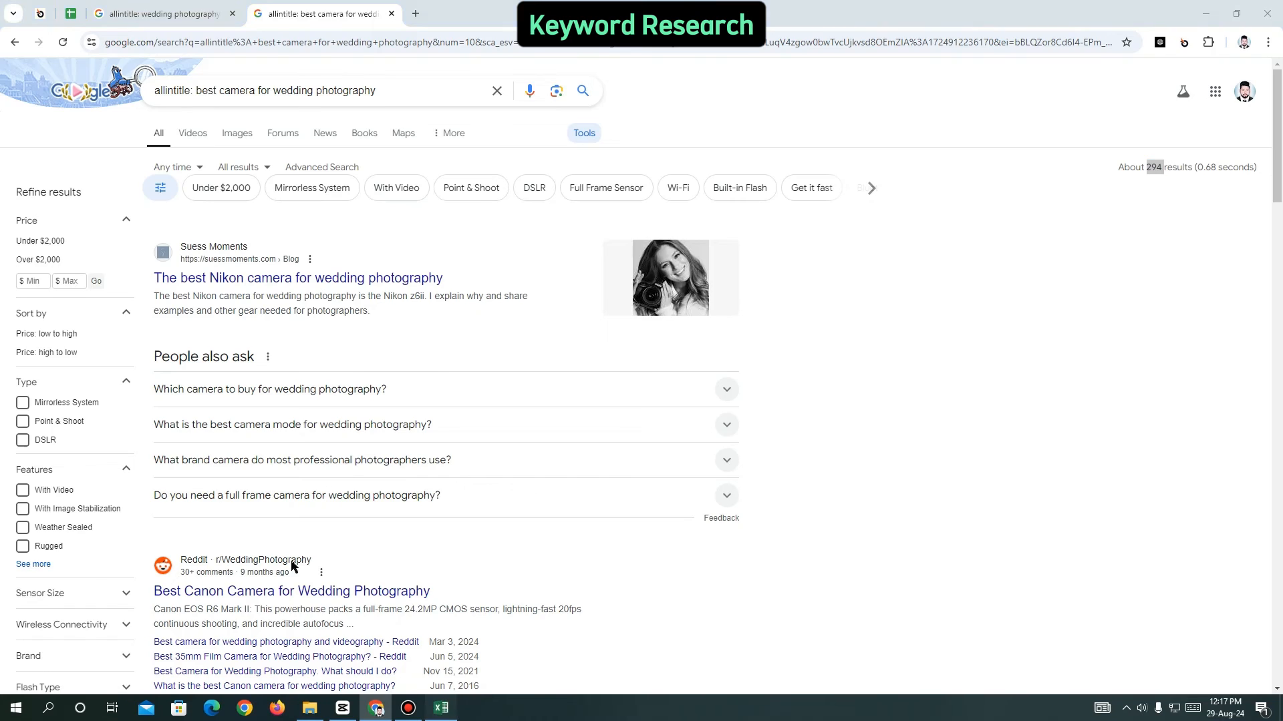
pyautogui.click(12, 499)
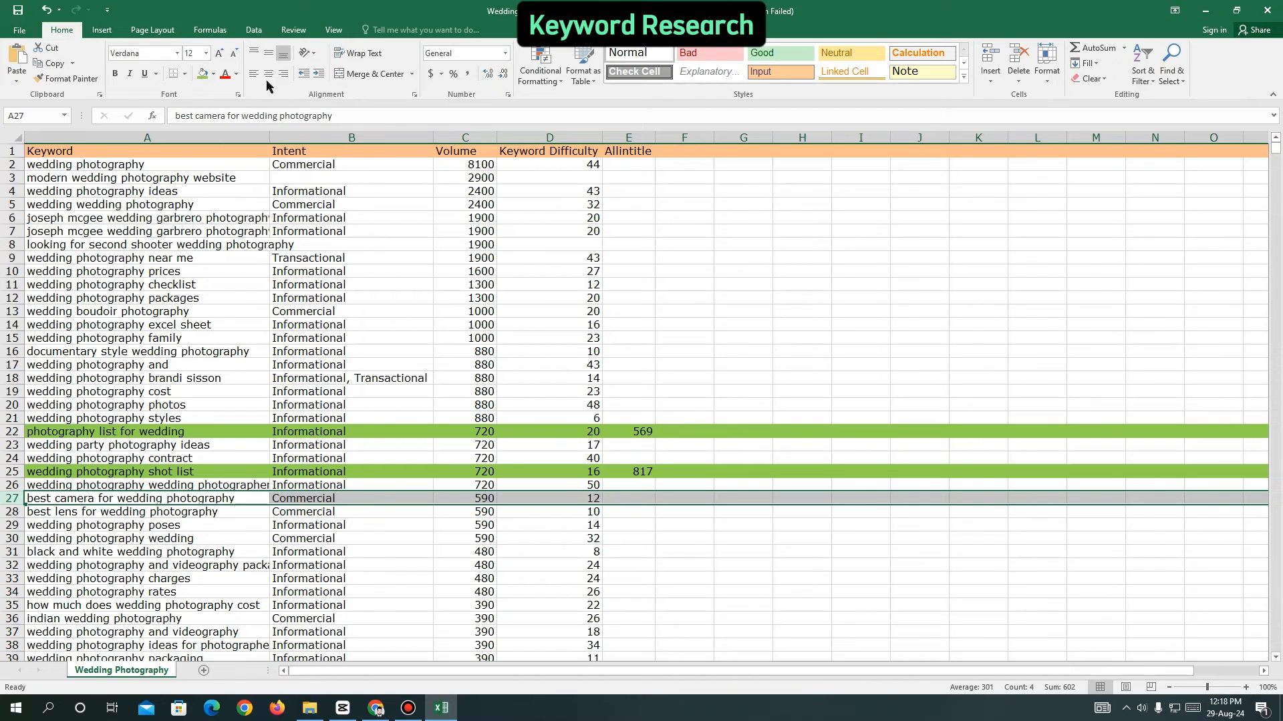
pyautogui.click(203, 73)
pyautogui.click(638, 431)
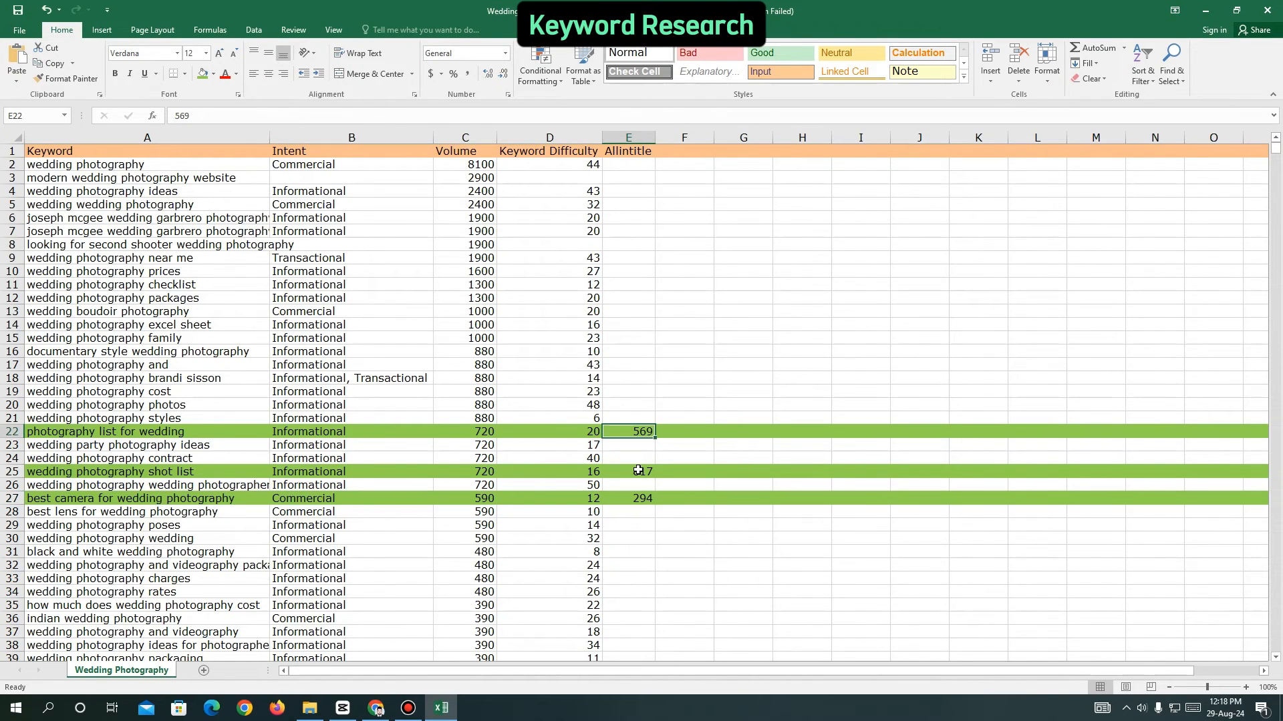
pyautogui.click(645, 525)
pyautogui.click(636, 515)
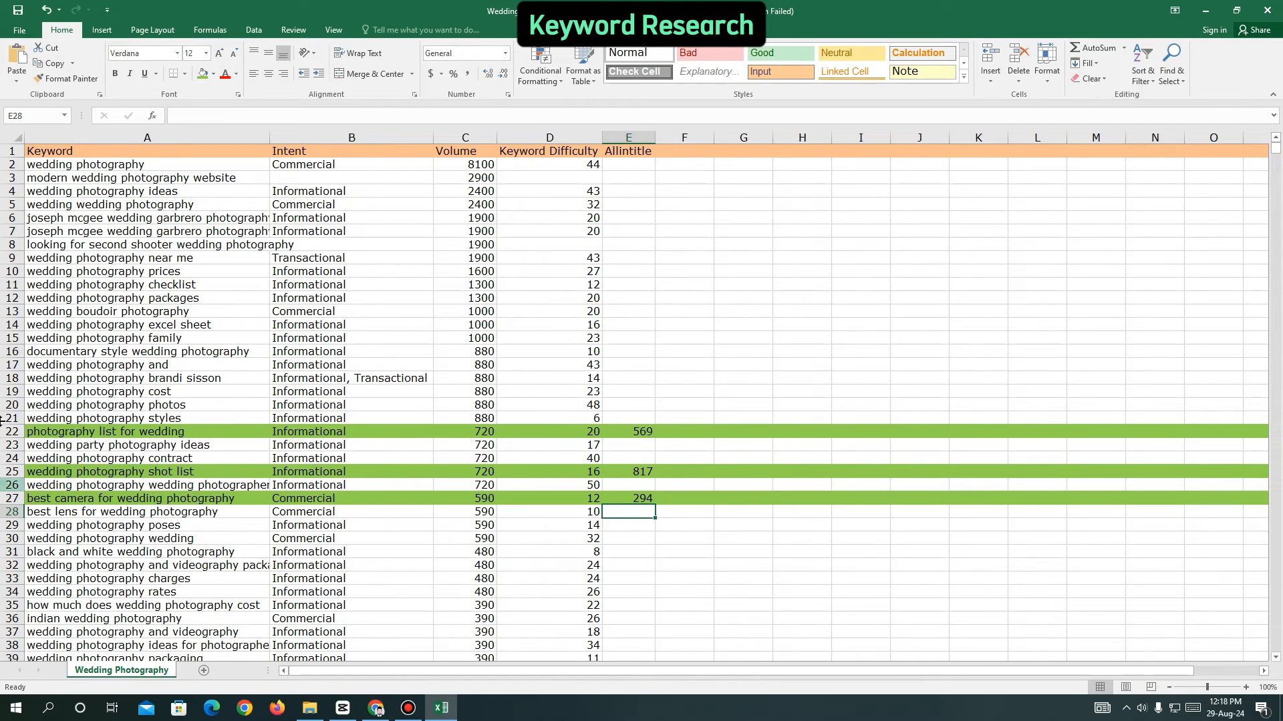
pyautogui.click(515, 538)
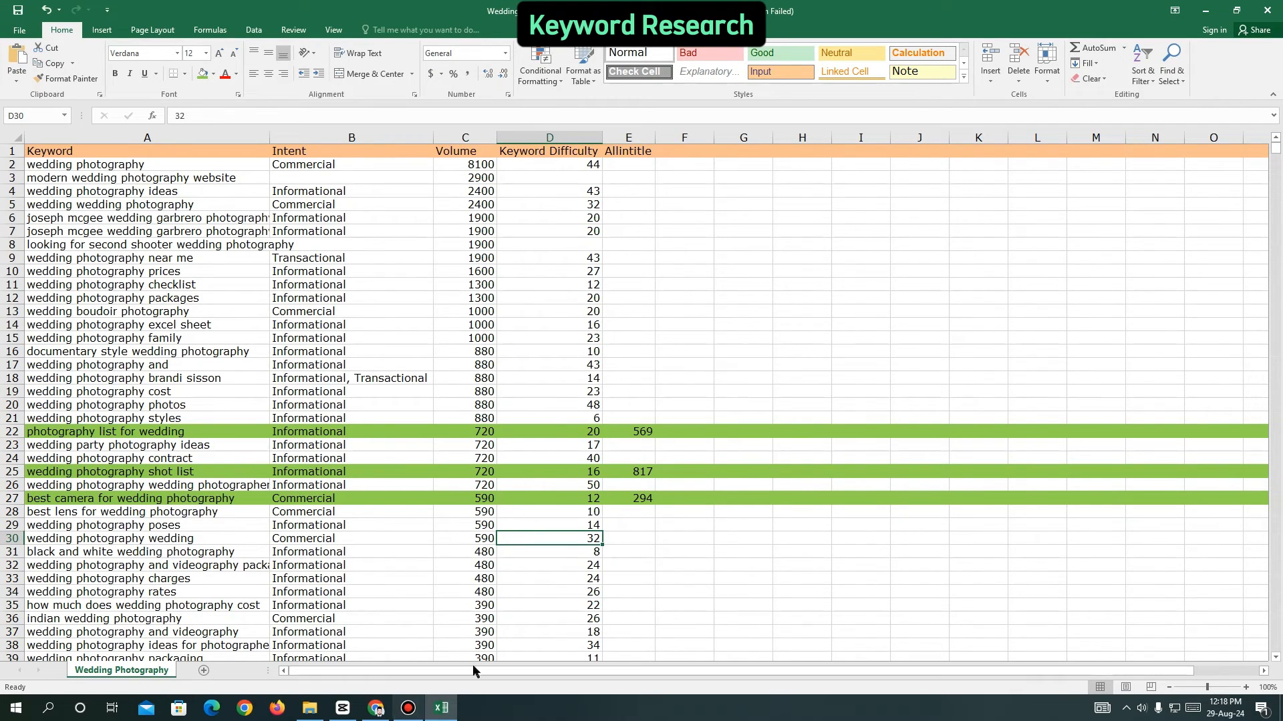
pyautogui.click(419, 563)
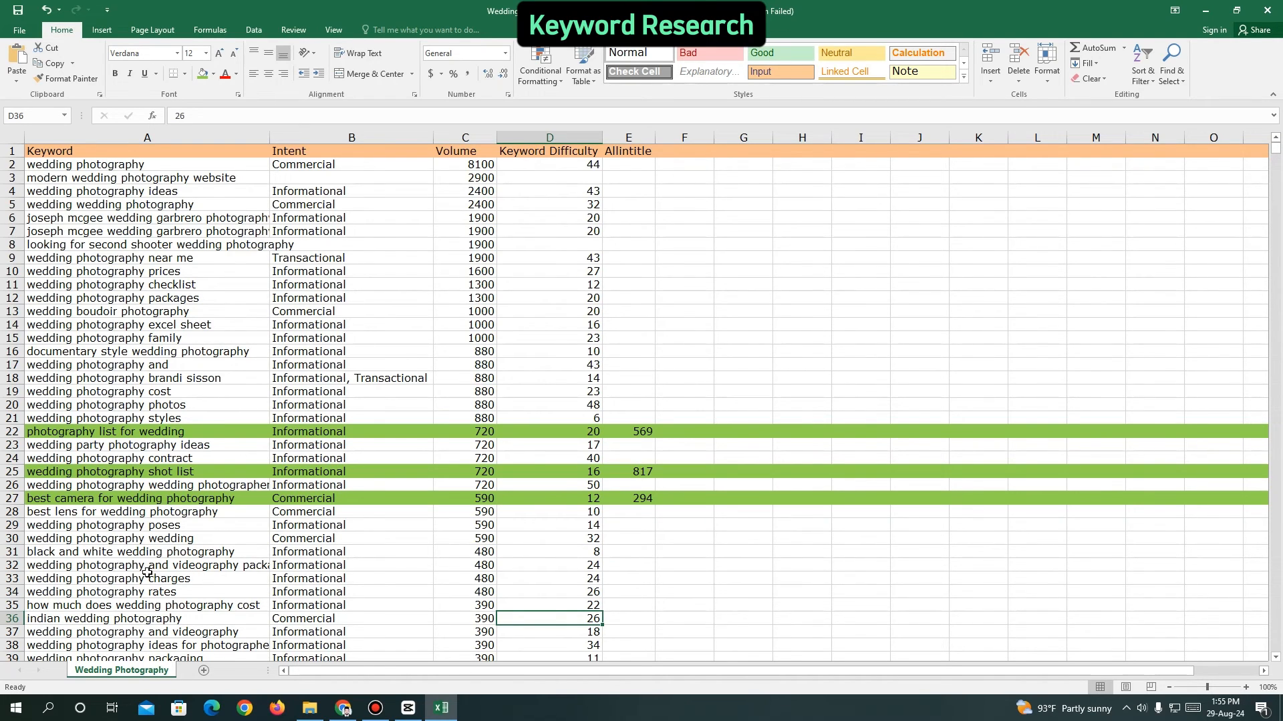
# Compare the green keyword rows in Excel with the entries in the "Keyword Research Results- United States" sheet in Google Sheets.
pyautogui.click(99, 431)
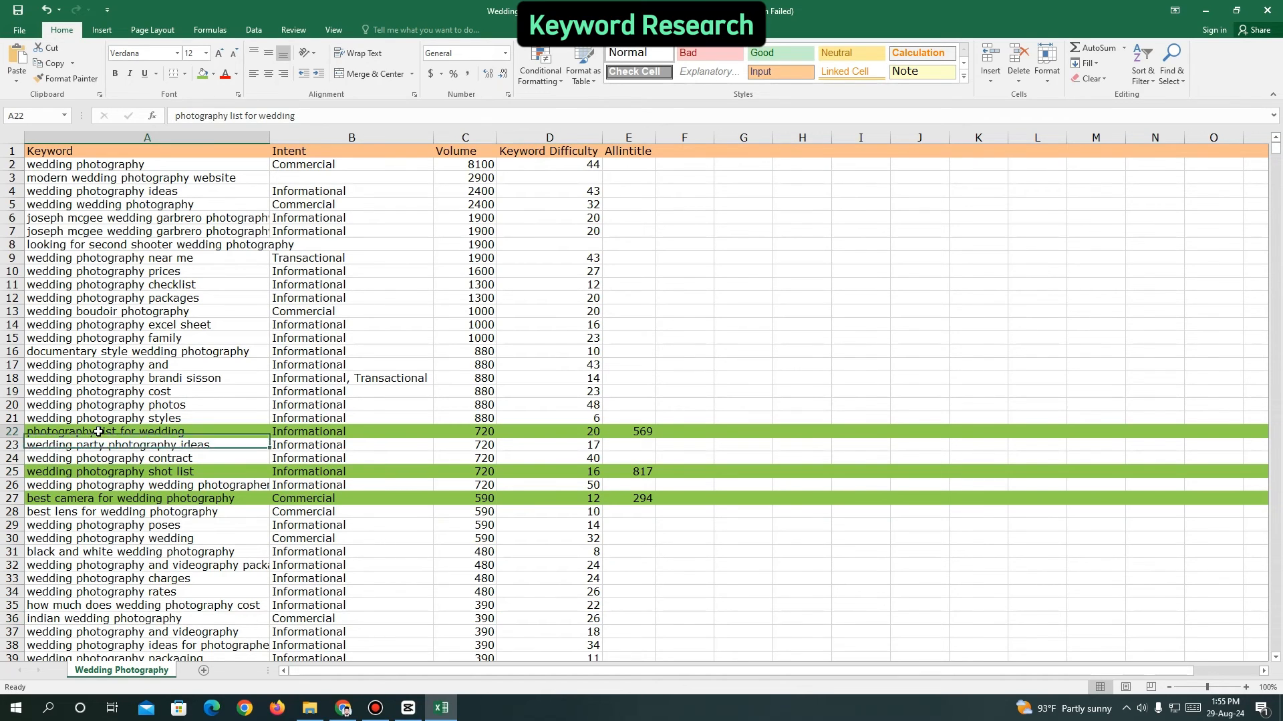
pyautogui.click(253, 486)
pyautogui.moveTo(148, 431); pyautogui.dragTo(617, 435)
pyautogui.click(152, 350)
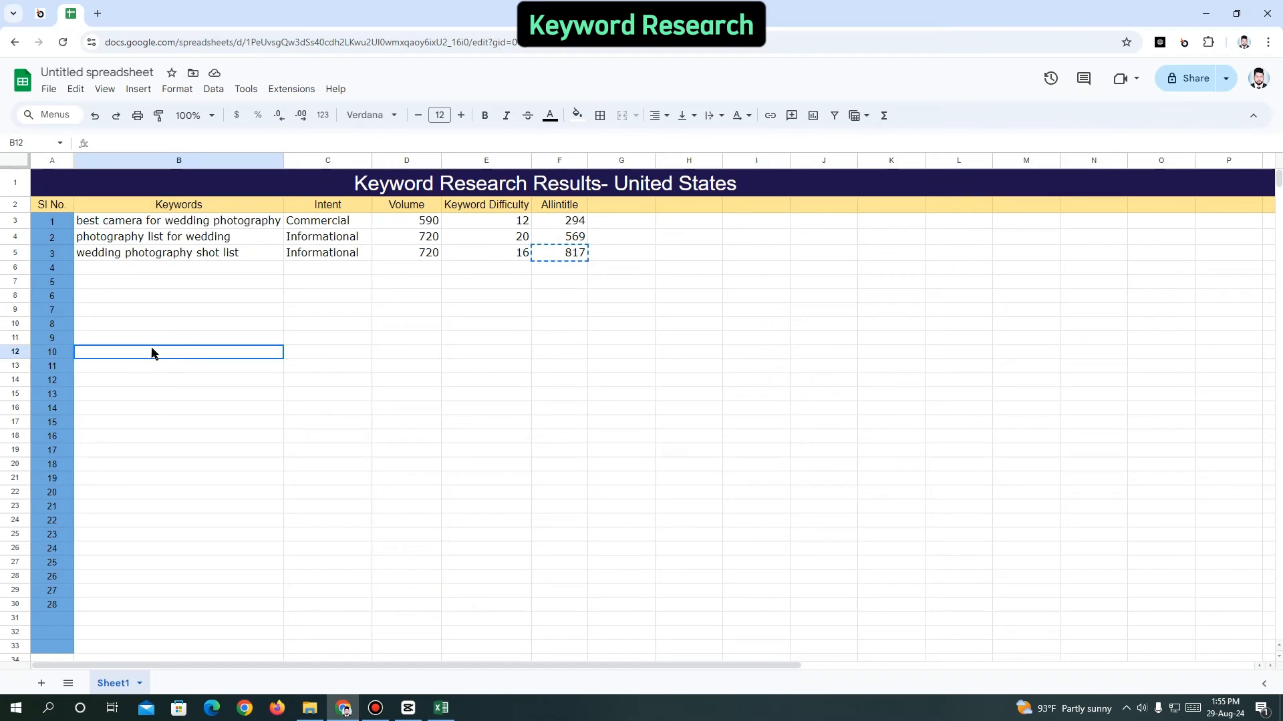
pyautogui.click(106, 225)
pyautogui.click(180, 280)
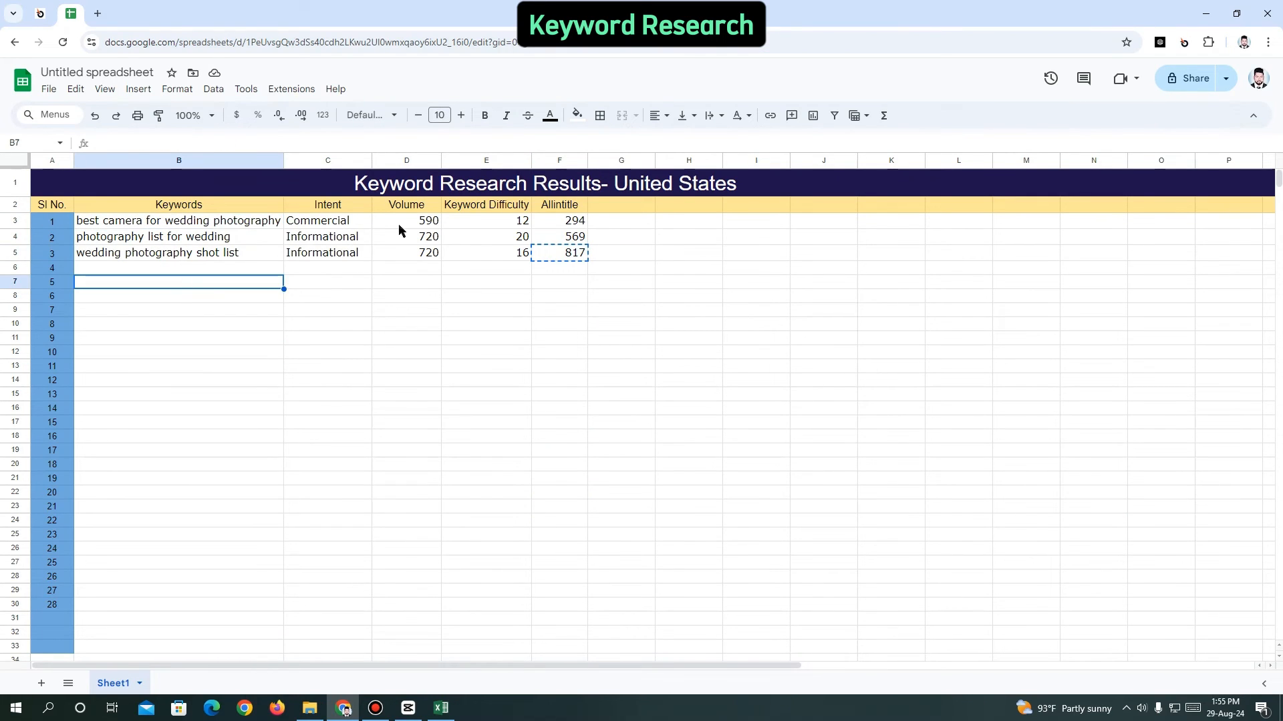
pyautogui.click(326, 351)
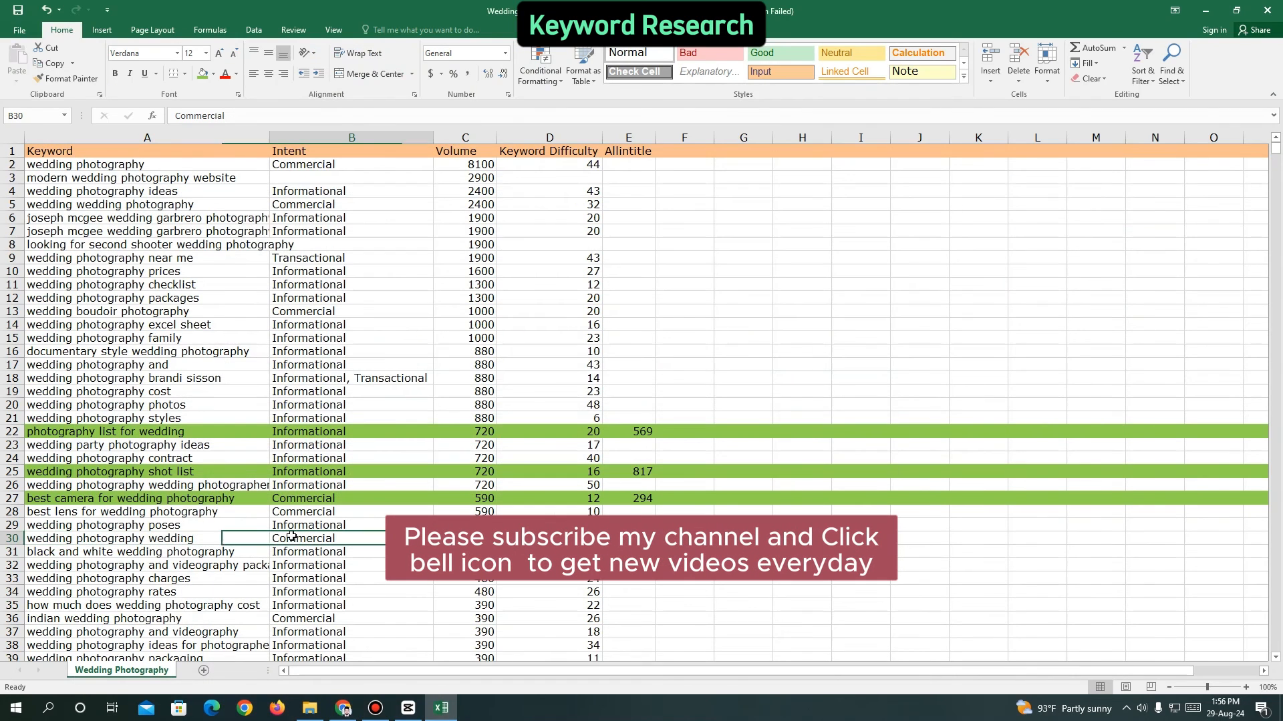
# Copy the "photography list for wedding" row with its allintitle count from Excel and paste it into row 9 of the Google Sheets results sheet.
pyautogui.moveTo(70, 432); pyautogui.dragTo(638, 431)
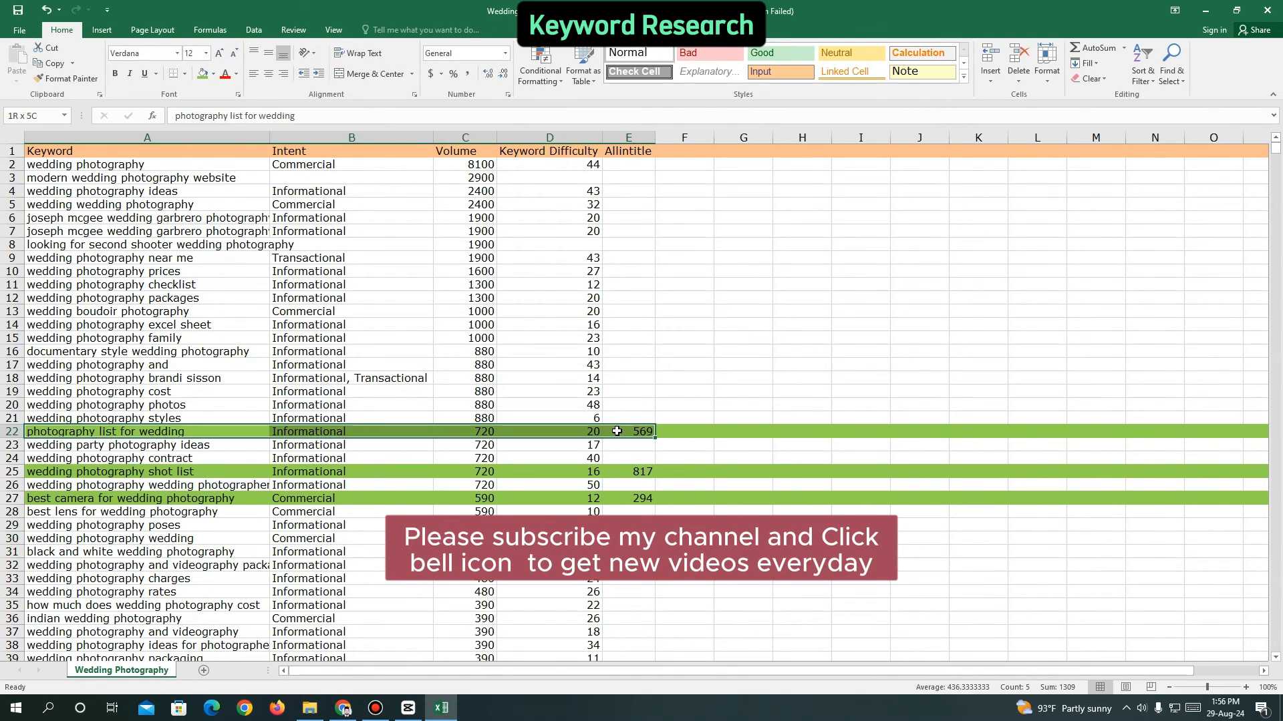
pyautogui.hotkey('ctrl', 'c')
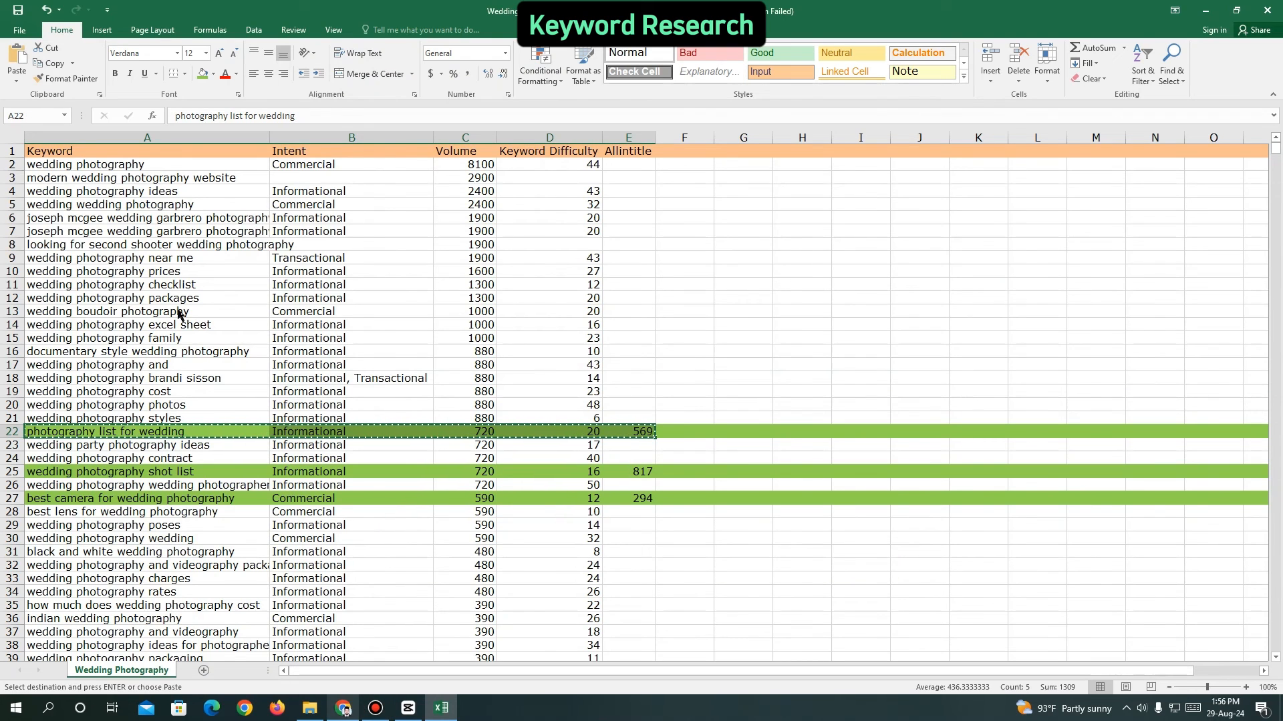
pyautogui.click(344, 708)
pyautogui.hotkey('ctrl', 'v')
# Clear the pasted keyword row and reset the fill color of cells B8:G14.
pyautogui.click(209, 397)
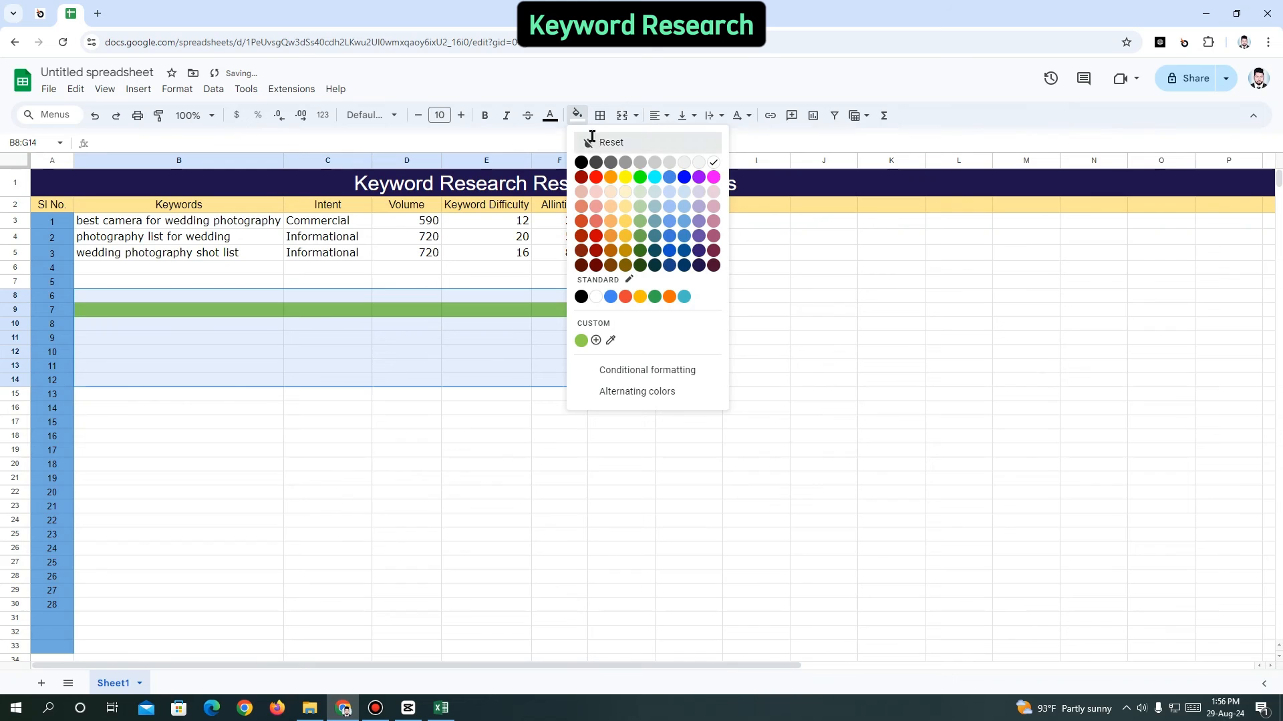
pyautogui.click(591, 139)
pyautogui.click(171, 368)
pyautogui.click(167, 393)
pyautogui.click(158, 338)
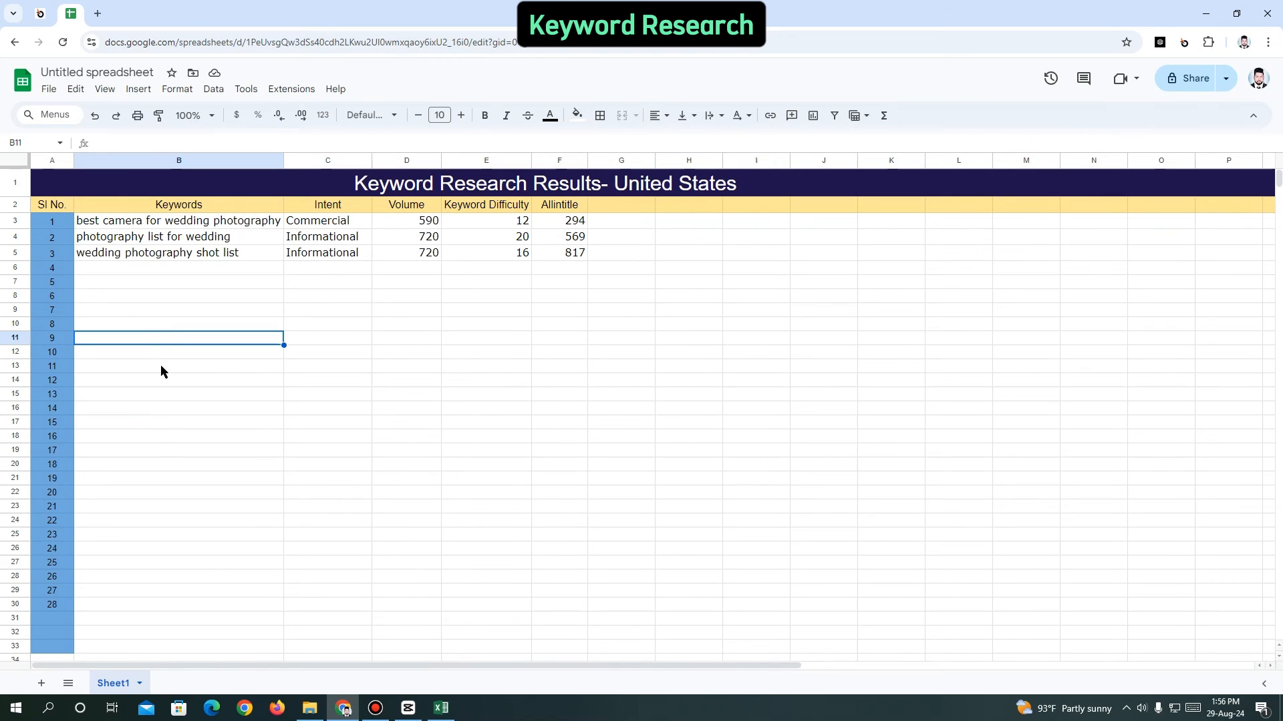
pyautogui.click(163, 436)
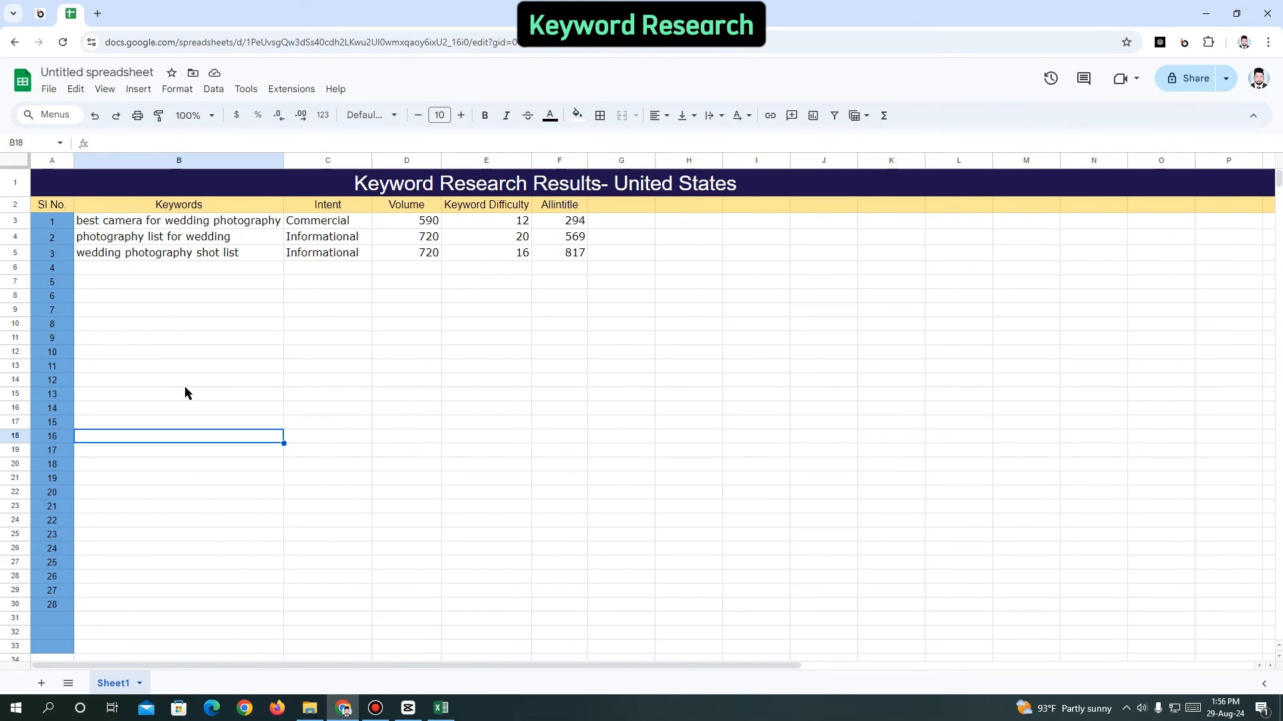
pyautogui.hotkey('alt', 'Tab')
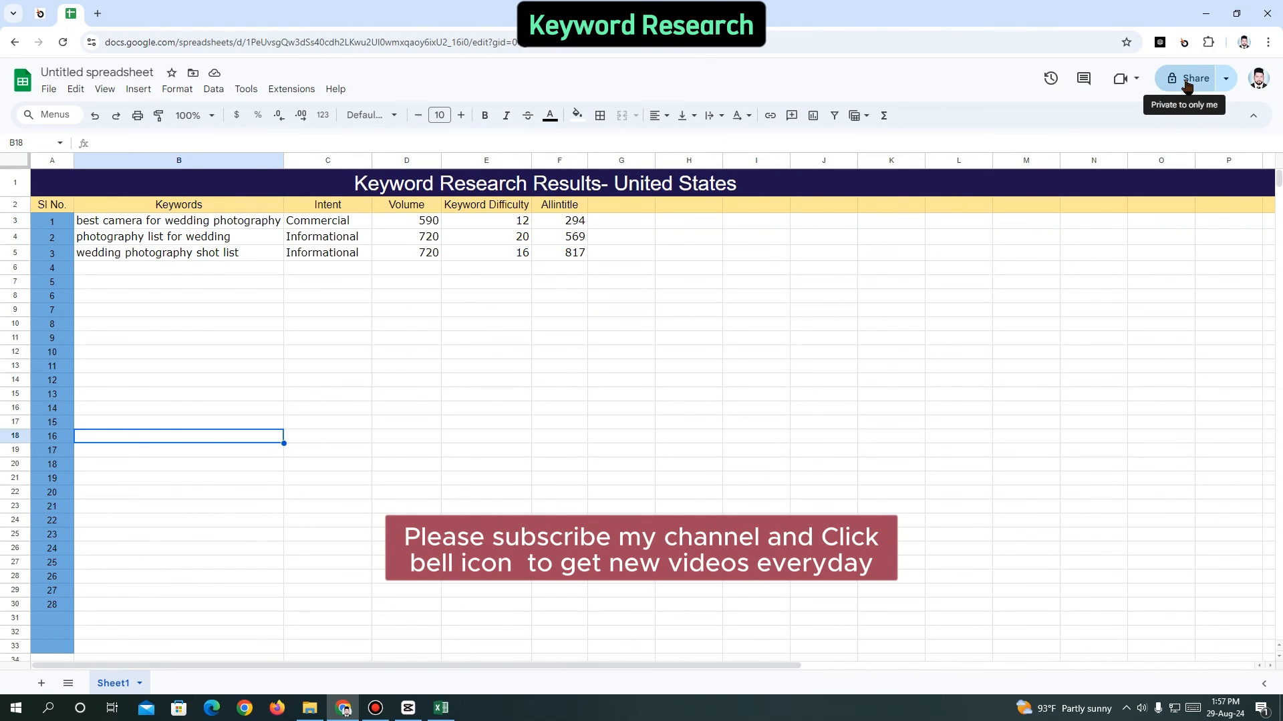
pyautogui.click(257, 395)
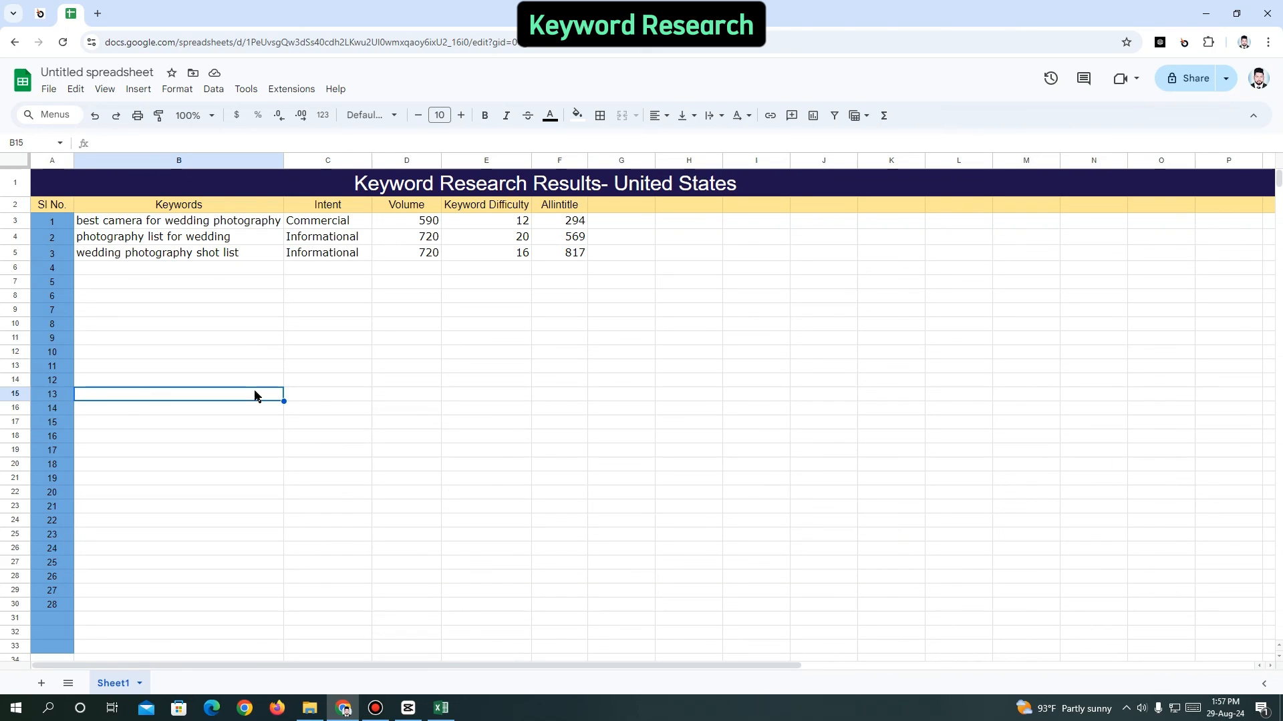